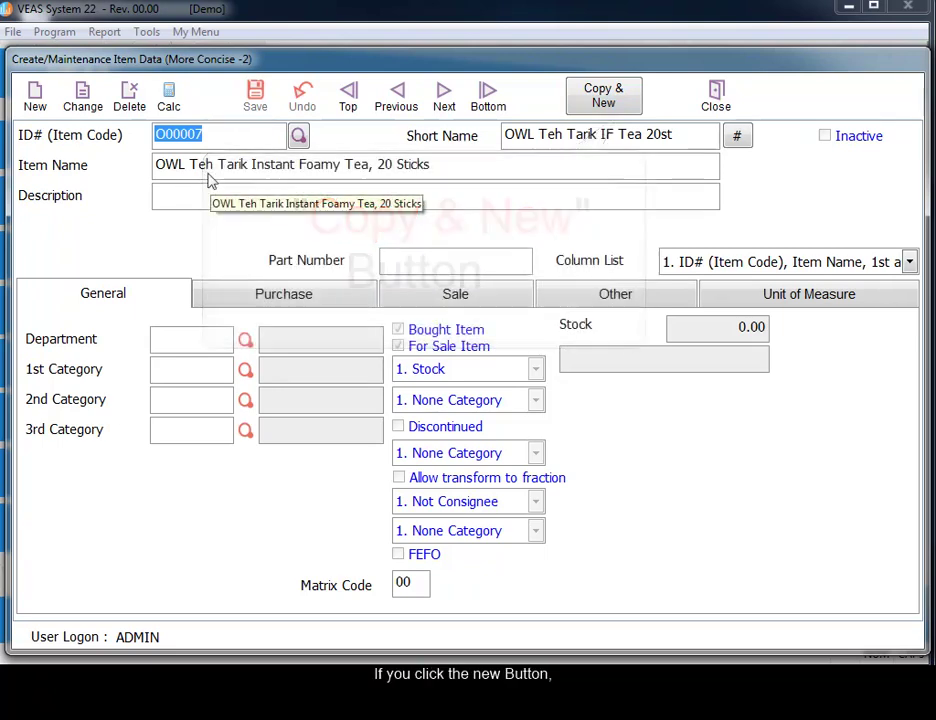
left_click(40, 100)
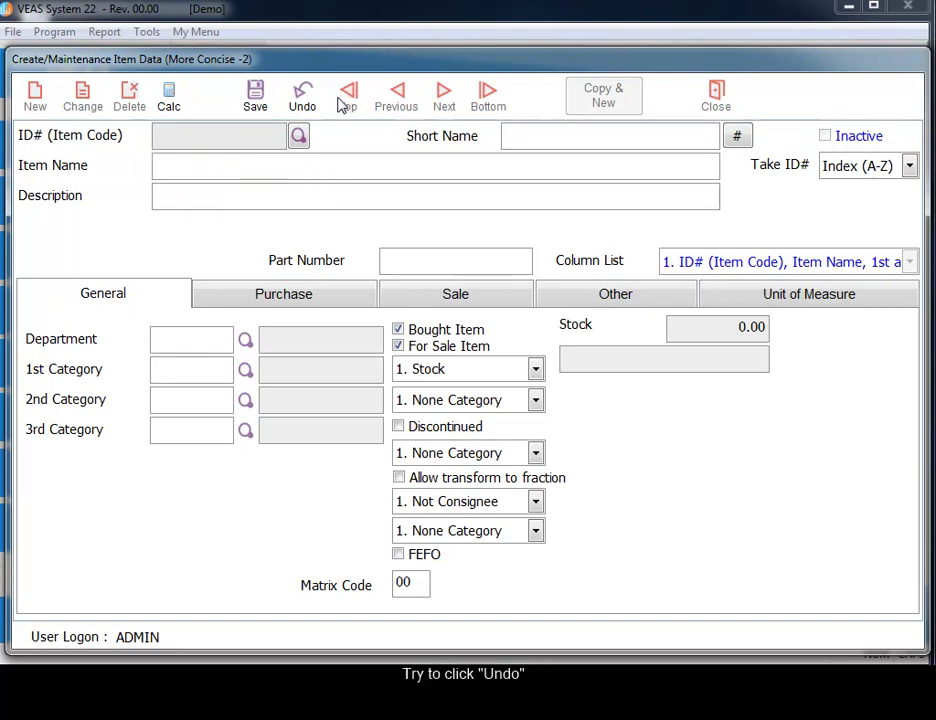
left_click(302, 96)
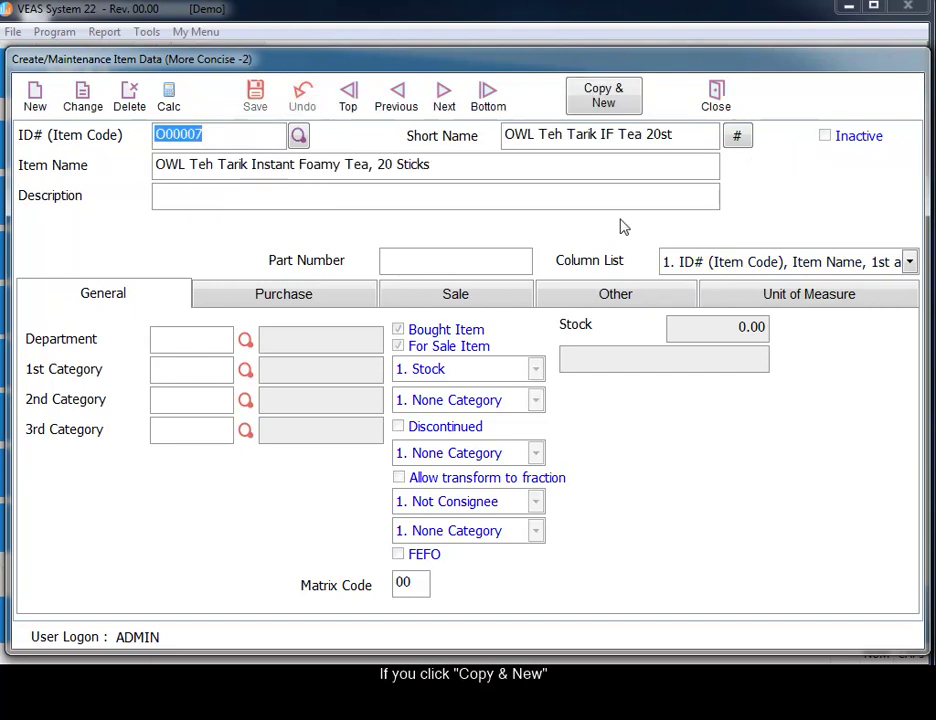
left_click(603, 97)
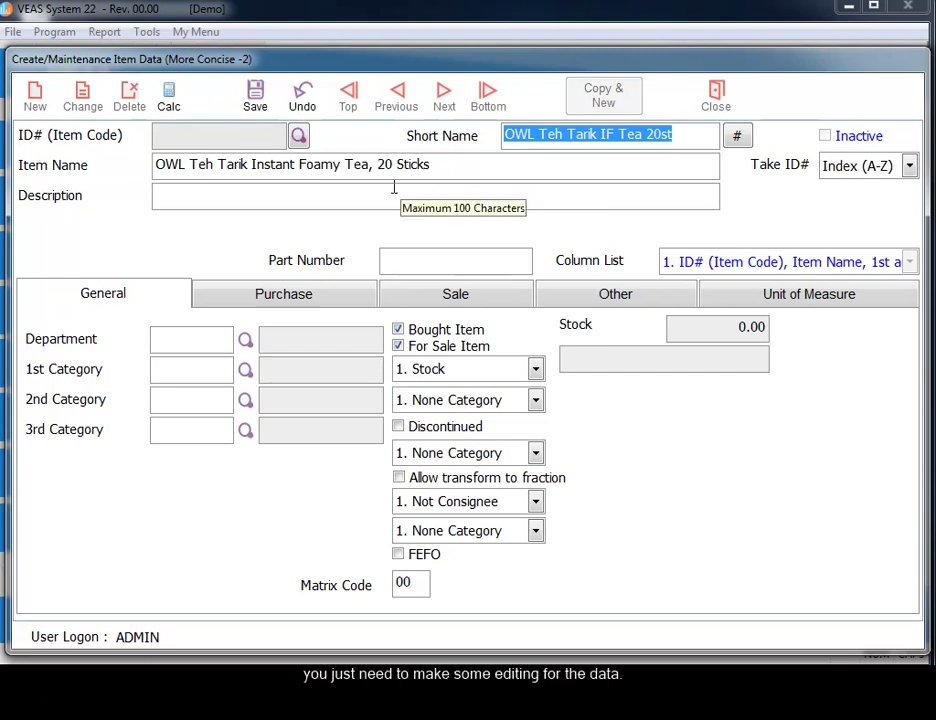
left_click_drag(377, 165, 441, 167)
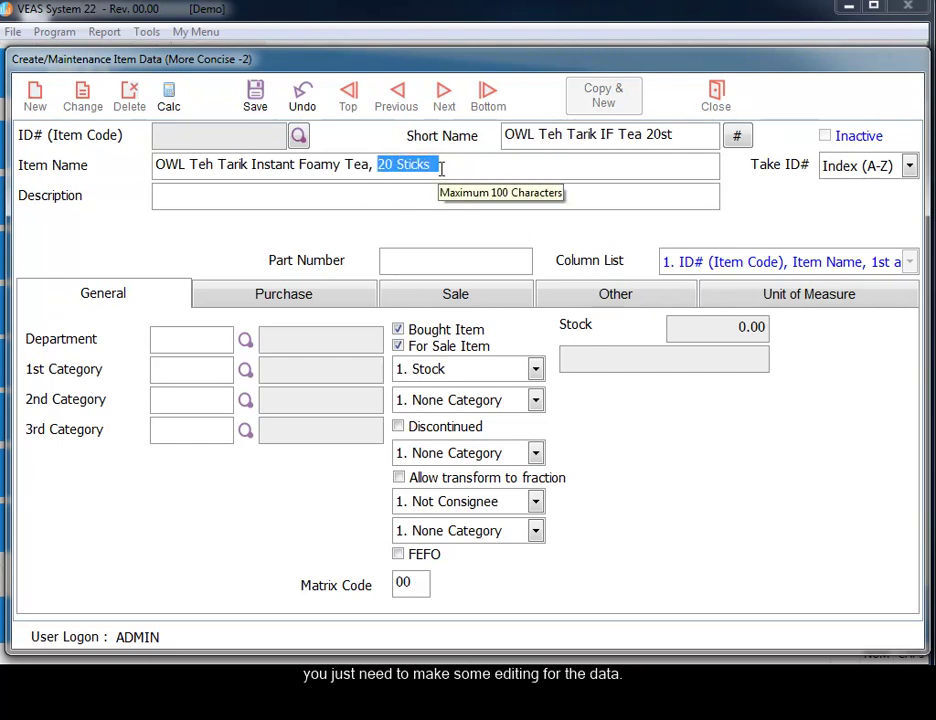
left_click(255, 97)
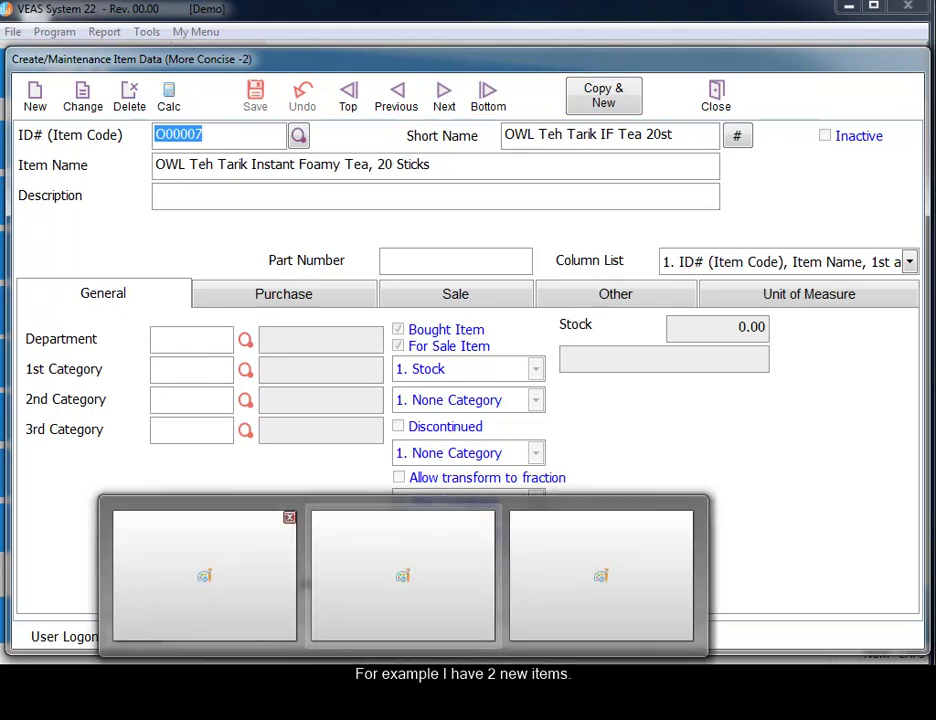
- Review the product names, pack sizes and prices in the shopee-1 and shopee-2 images in Paint, and minimise both windows
left_click(378, 633)
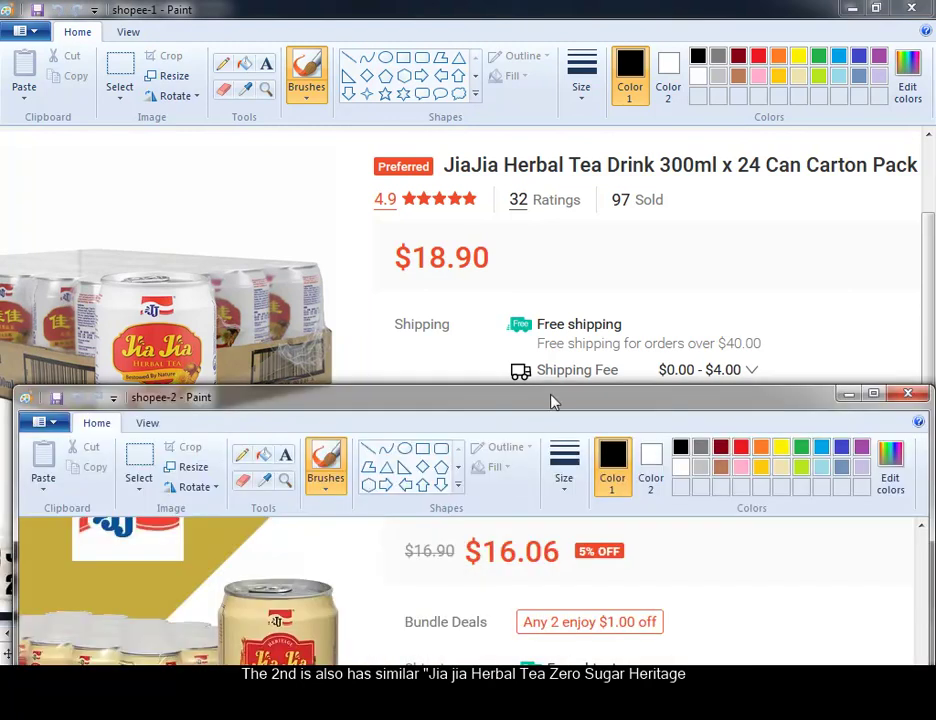
mouse_move(552, 402)
left_mouse_down()
mouse_move(568, 290)
mouse_move(541, 136)
left_mouse_up()
scroll(585, 262, "up", 4)
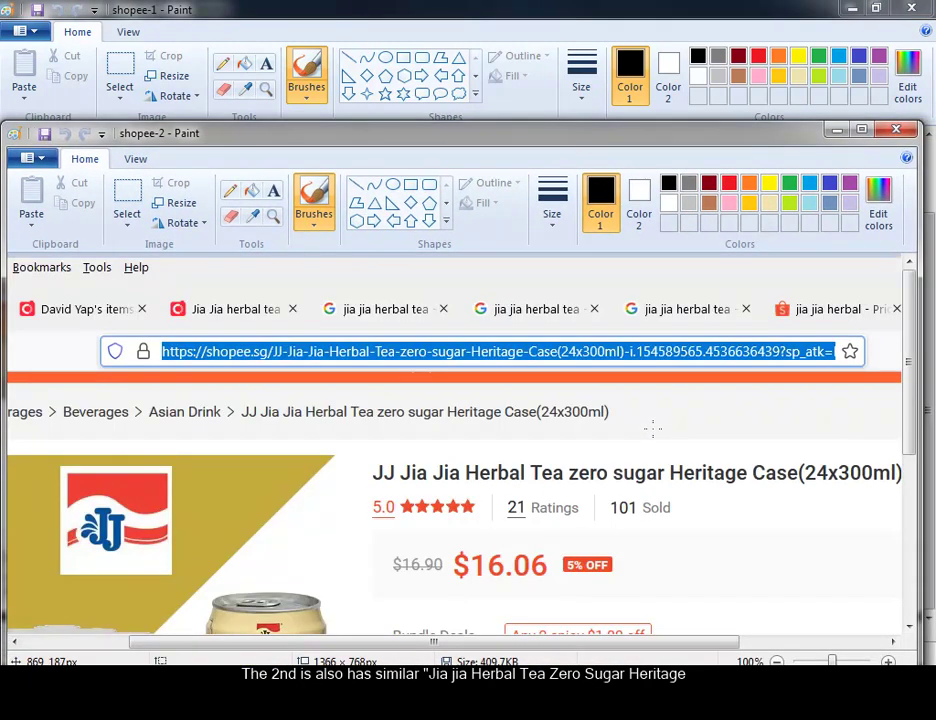
left_click_drag(675, 125, 675, 224)
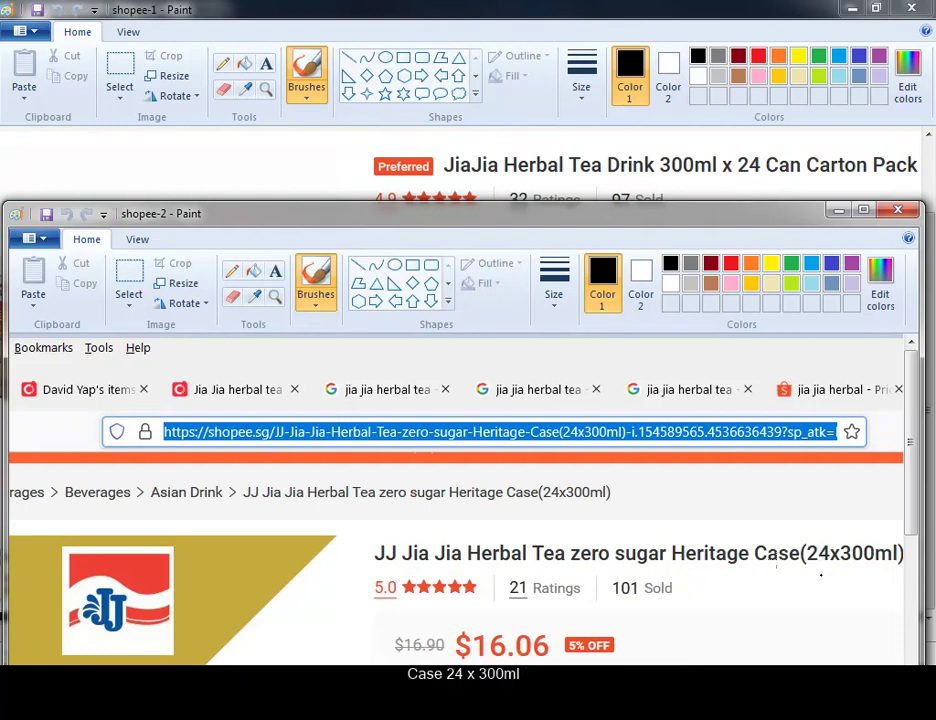
mouse_move(447, 230)
left_mouse_down()
mouse_move(673, 38)
mouse_move(736, 31)
mouse_move(565, 178)
mouse_move(405, 146)
left_mouse_up()
scroll(615, 315, "down", 5)
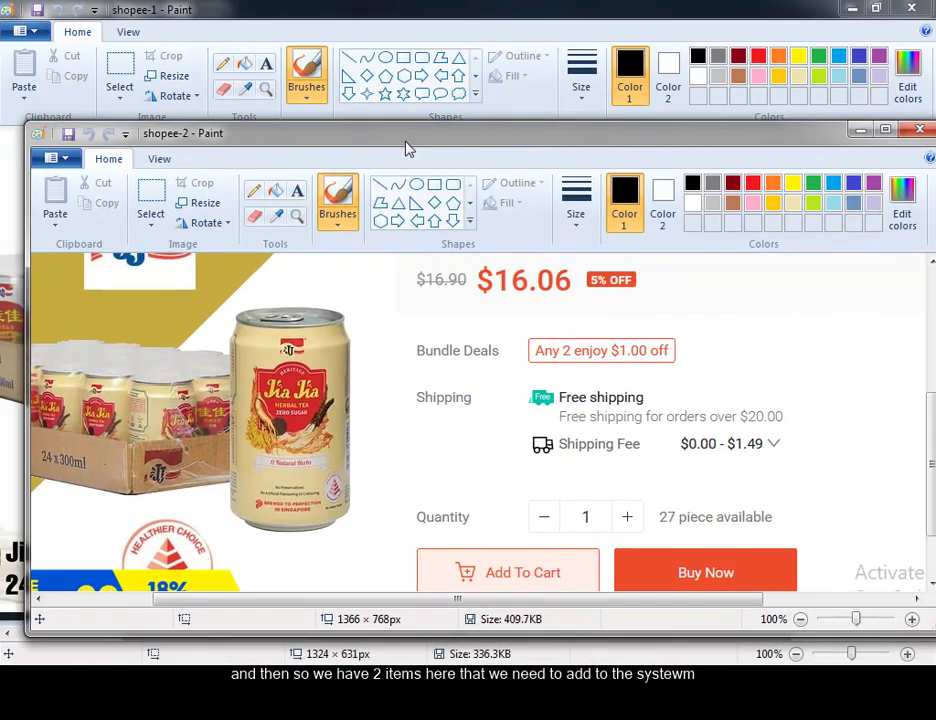
left_click(860, 135)
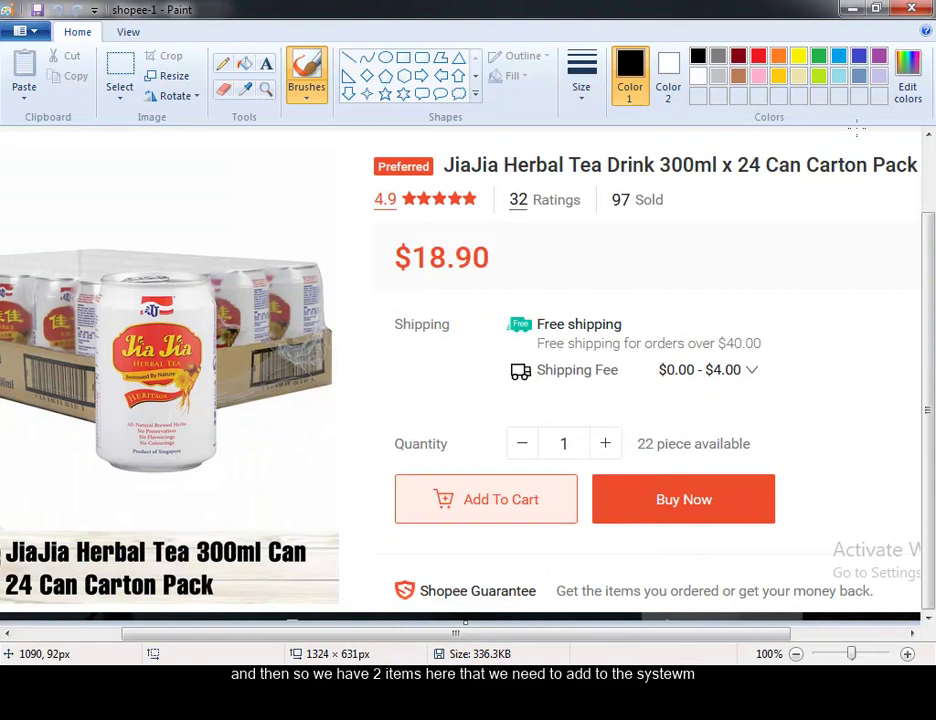
left_click(848, 12)
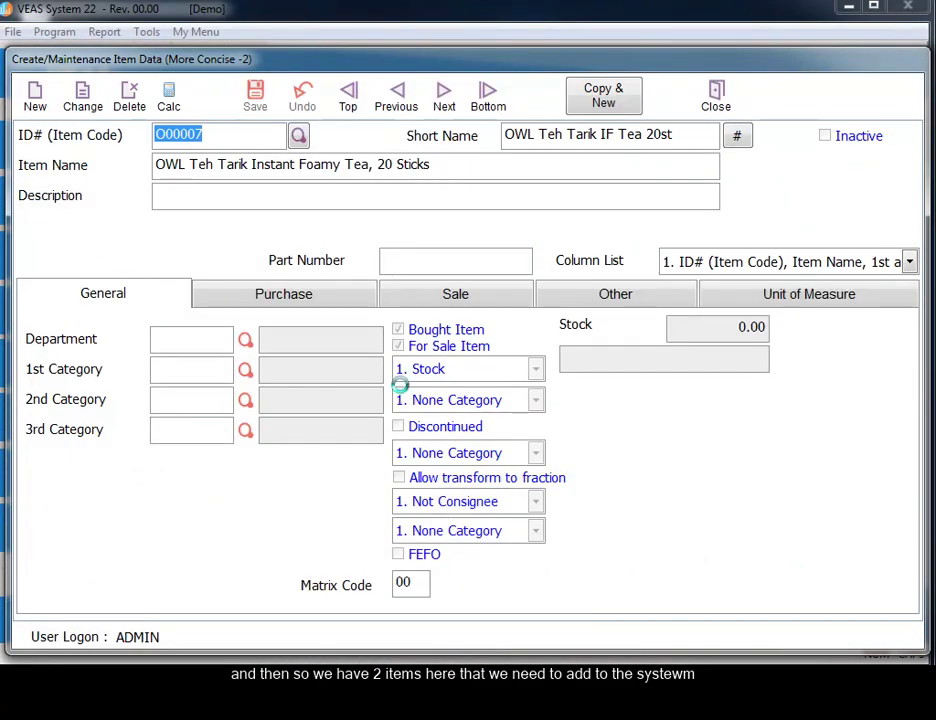
- Bring up the "list Item" notes in Notepad and review the first item's details
left_click(566, 690)
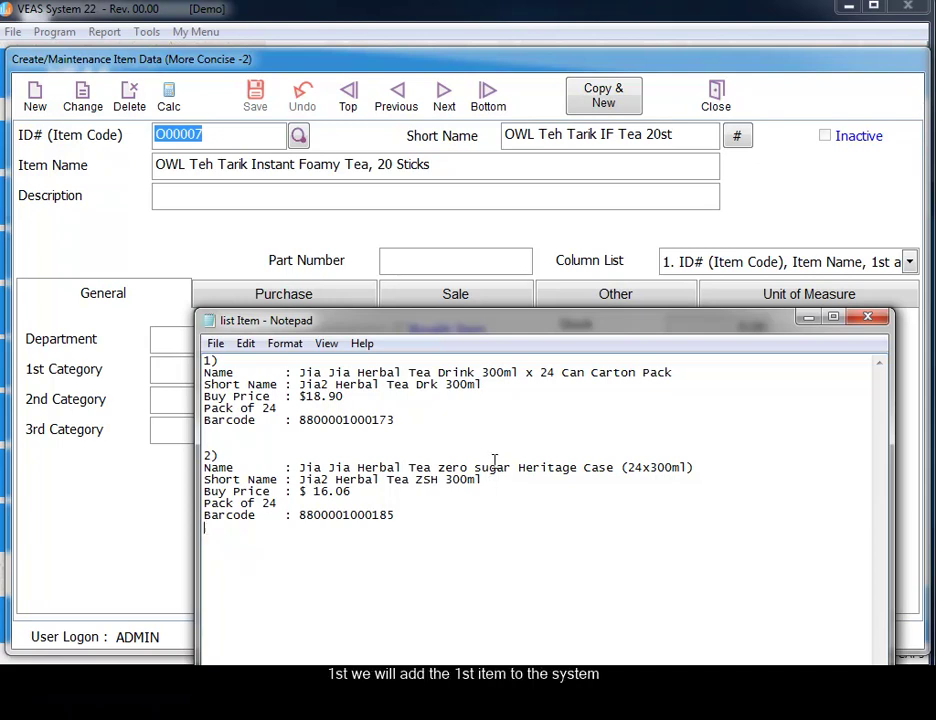
left_click_drag(414, 430, 179, 352)
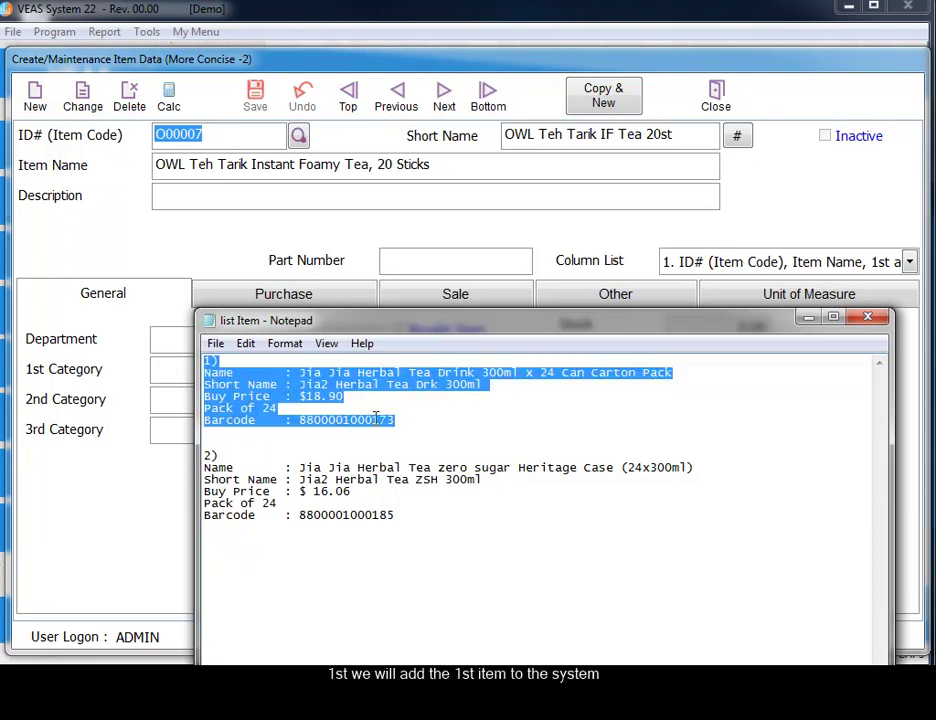
left_click_drag(480, 322, 378, 313)
left_click(372, 396)
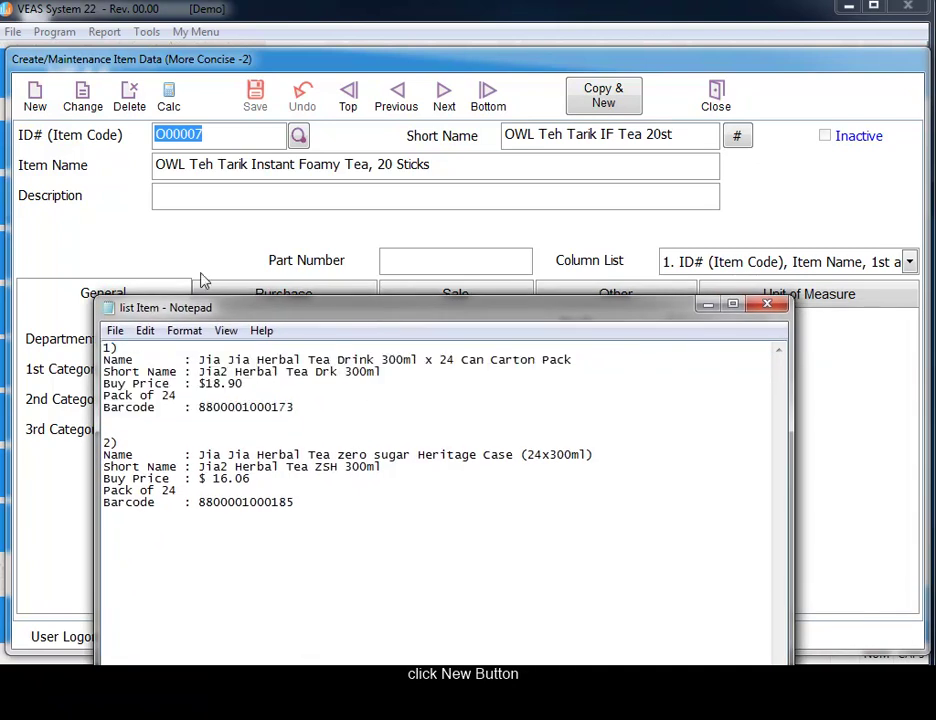
- Create a new blank item and fill its item name with "Jia Jia Herbal Tea Drink 300ml" copied from the list Item notes in Notepad
left_click(34, 98)
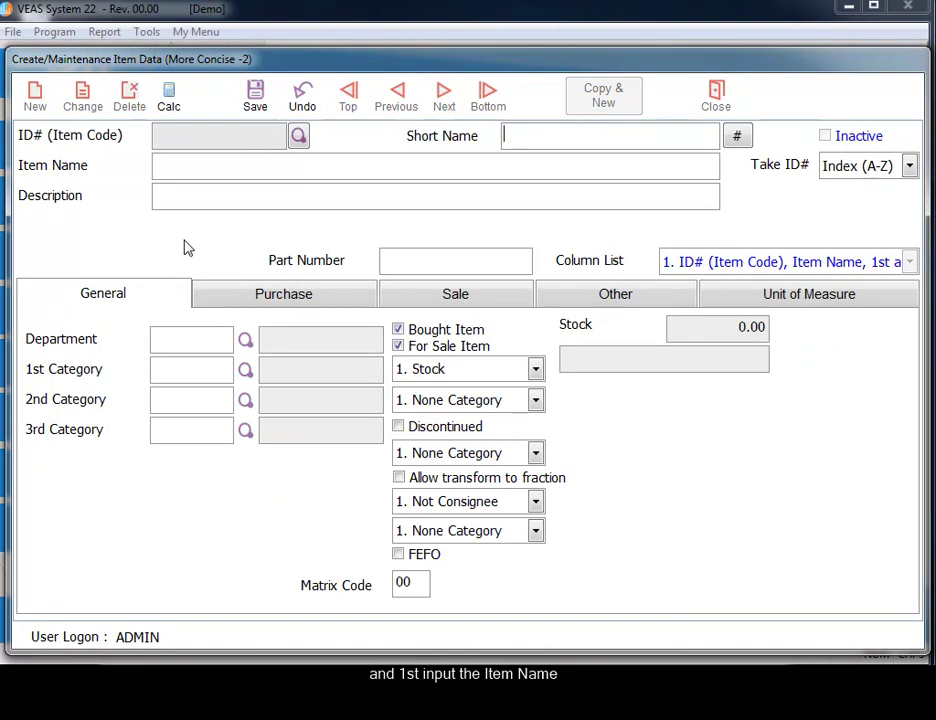
left_click(199, 174)
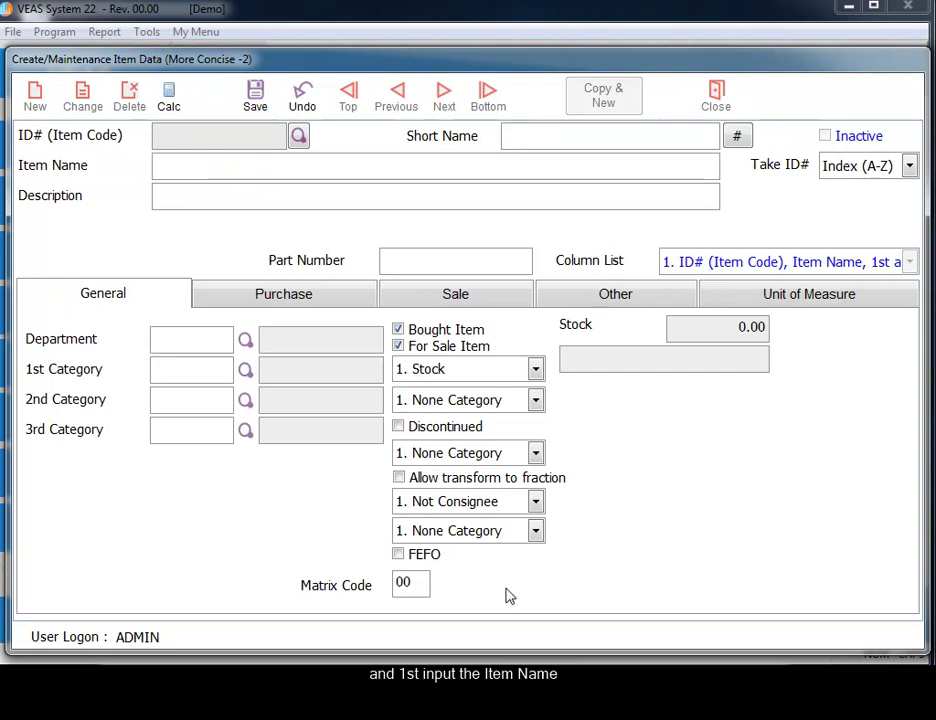
key("alt+Tab")
left_click_drag(478, 311, 582, 296)
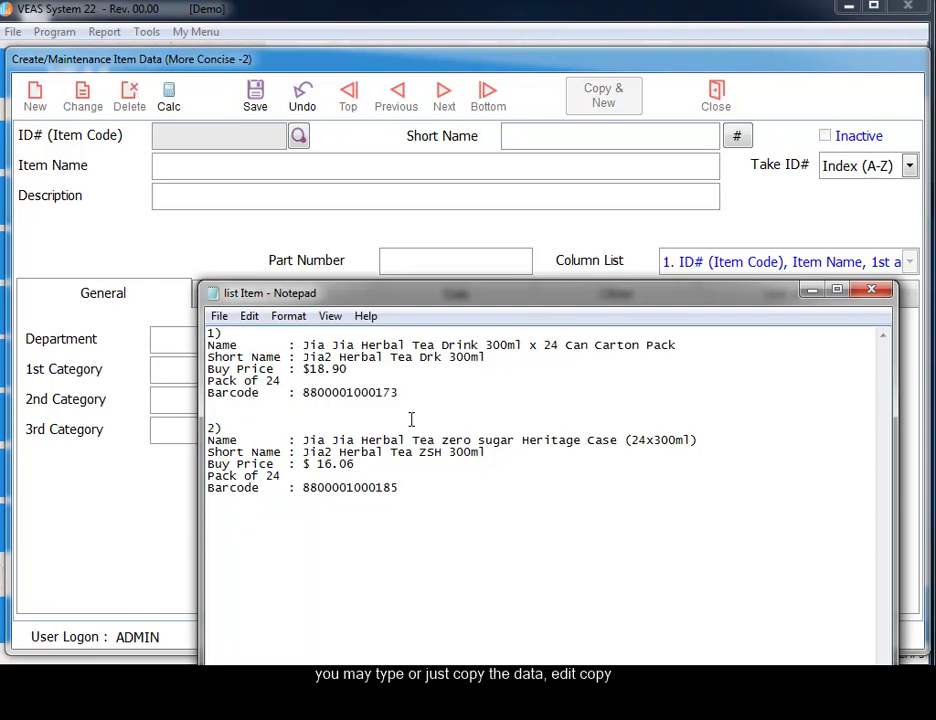
left_click_drag(304, 345, 523, 345)
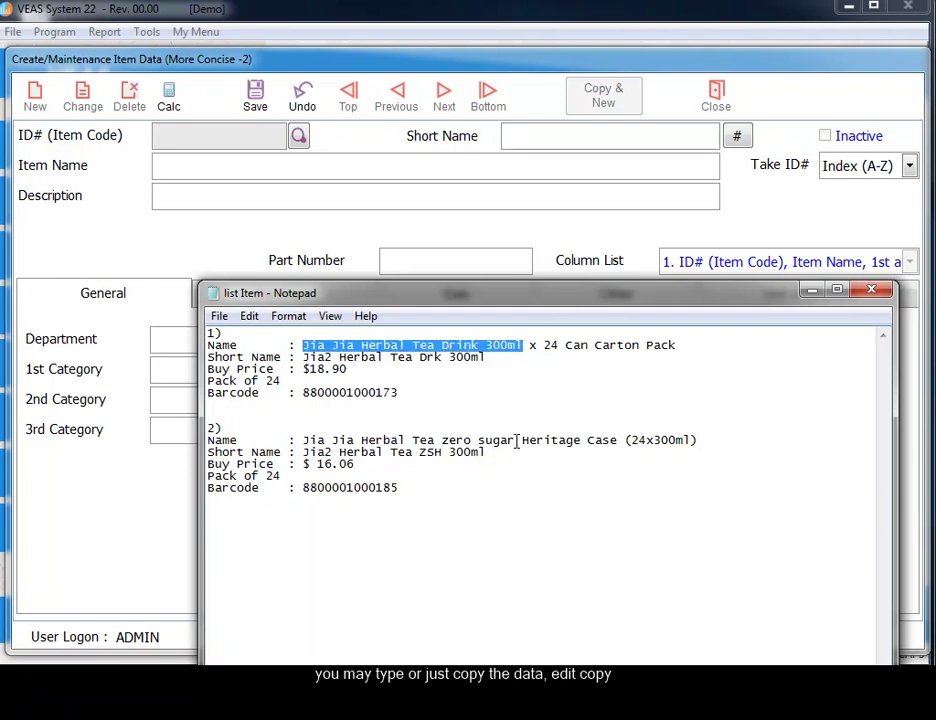
left_click(249, 316)
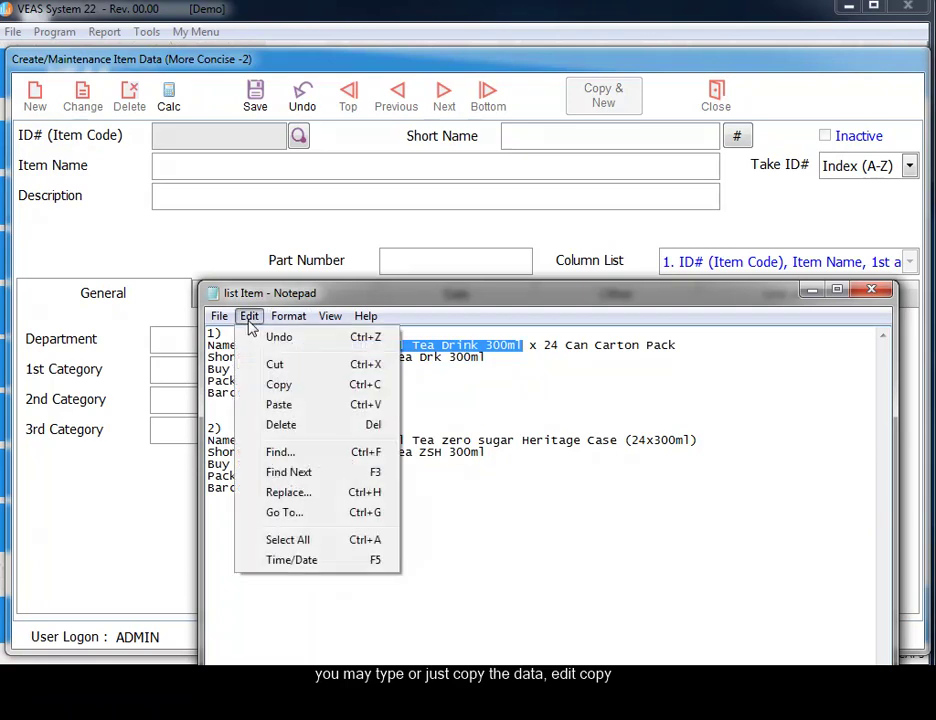
left_click(282, 385)
left_click(165, 172)
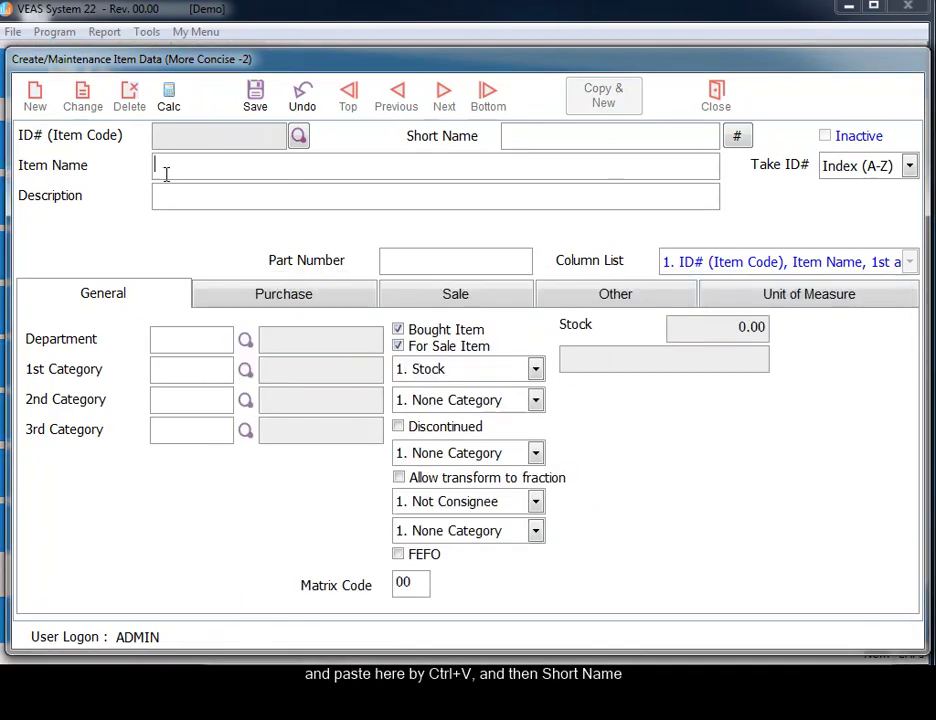
key("ctrl+v")
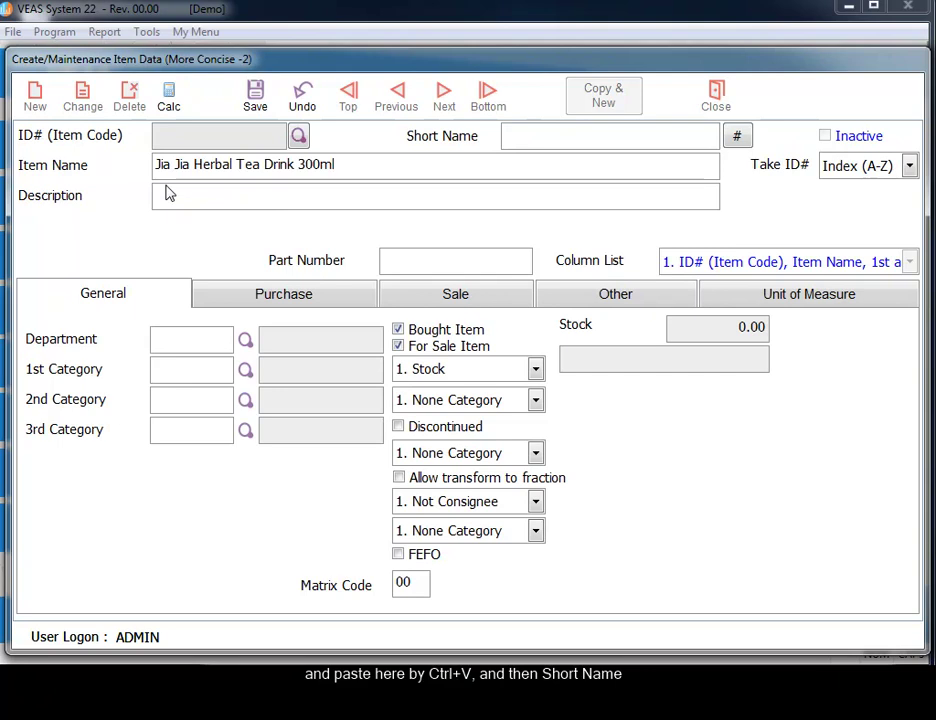
- Copy "Jia2 Herbal Tea Drk 300ml" from the first entry in the Notepad notes into the new item's short name
left_click(625, 657)
left_click(505, 484)
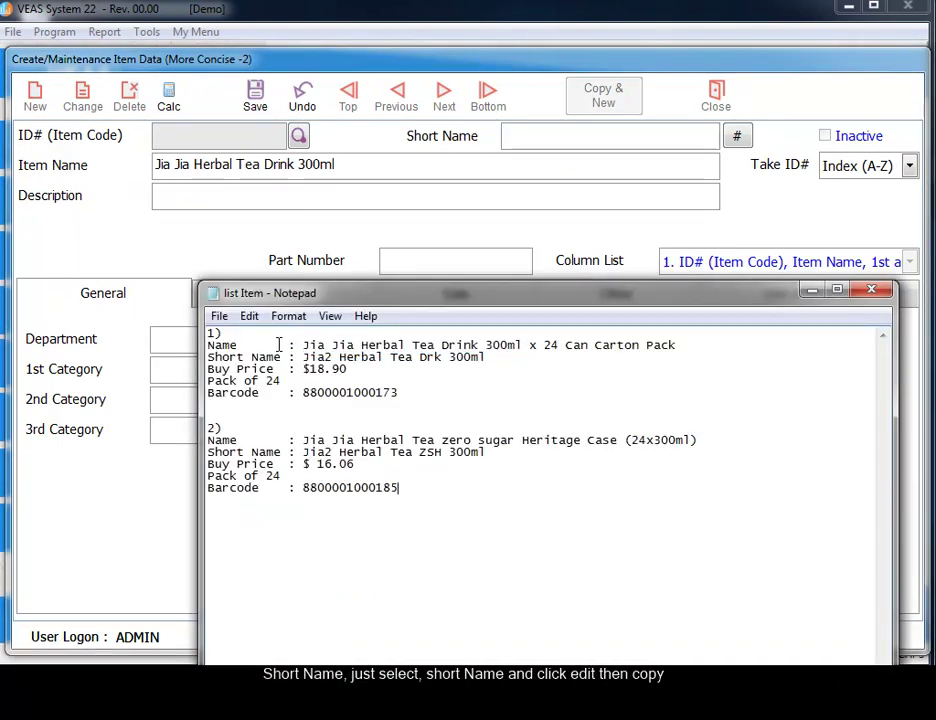
left_click_drag(301, 357, 489, 355)
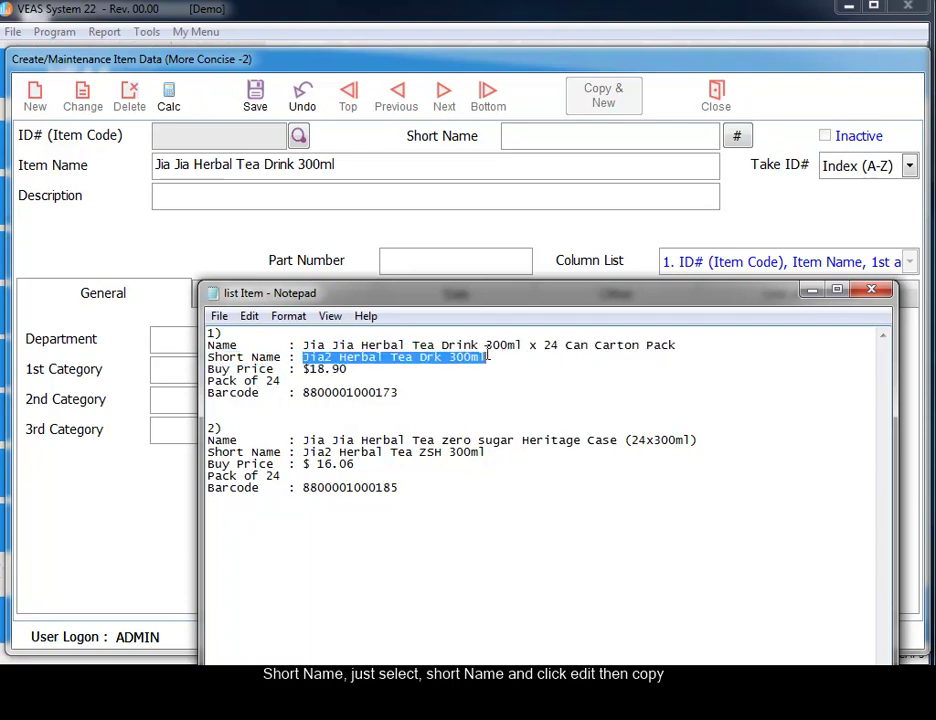
left_click(248, 317)
left_click(279, 386)
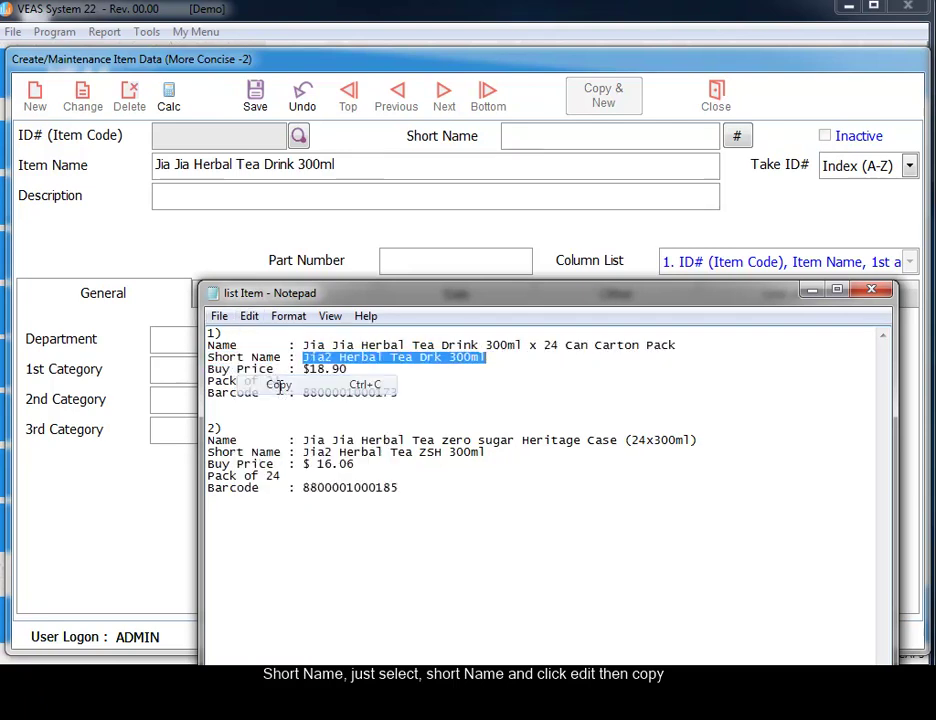
left_click(527, 142)
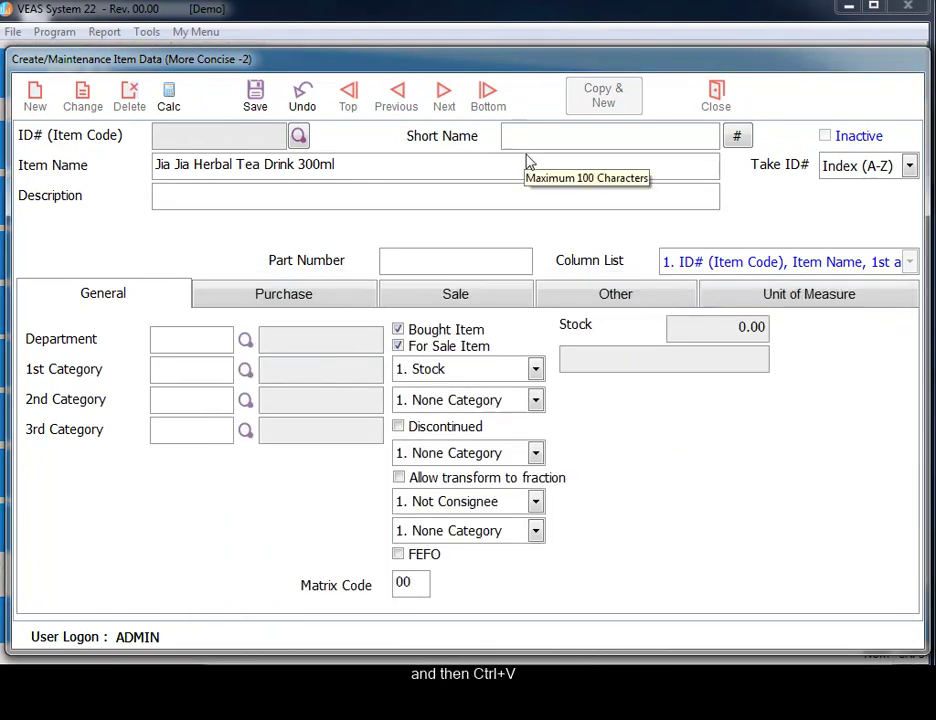
key("ctrl+v")
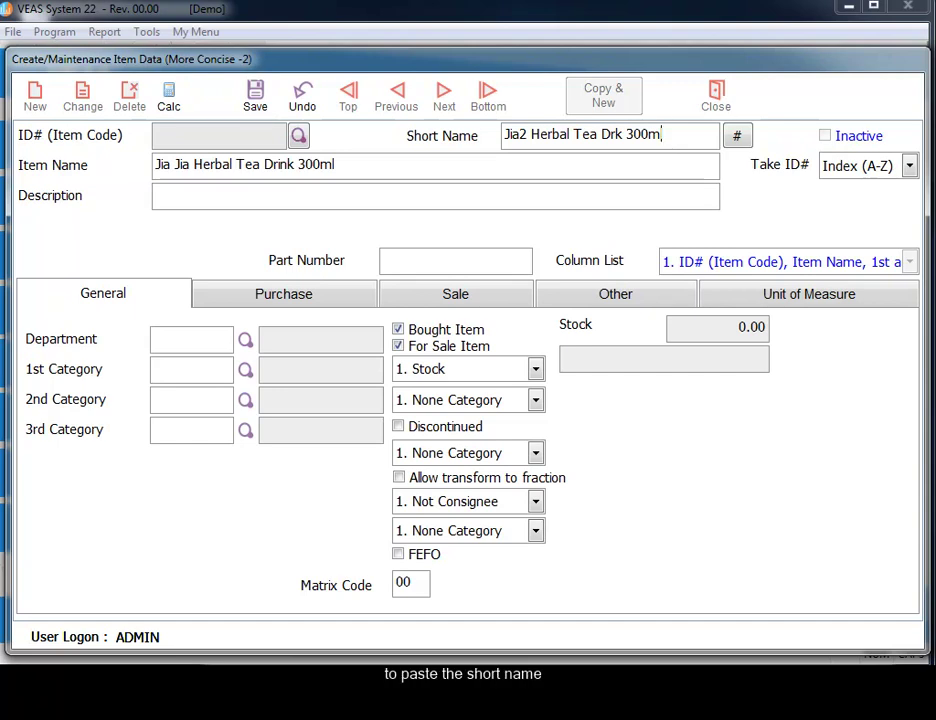
- Set the new item's 1st unit of measure to CAN from the list of measure units
left_click(790, 301)
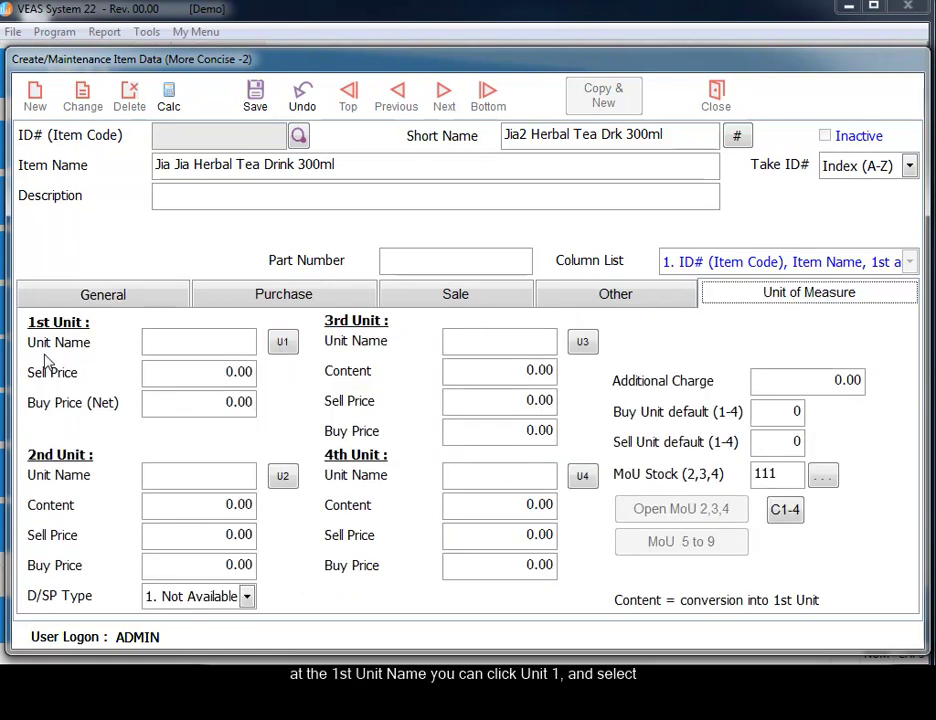
left_click(165, 338)
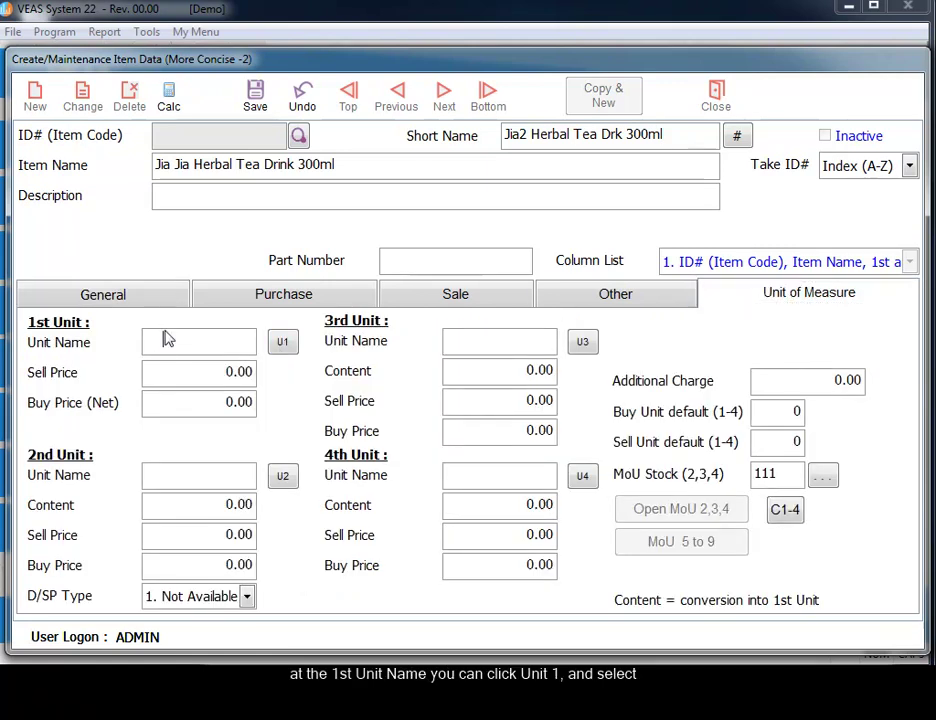
left_click(283, 344)
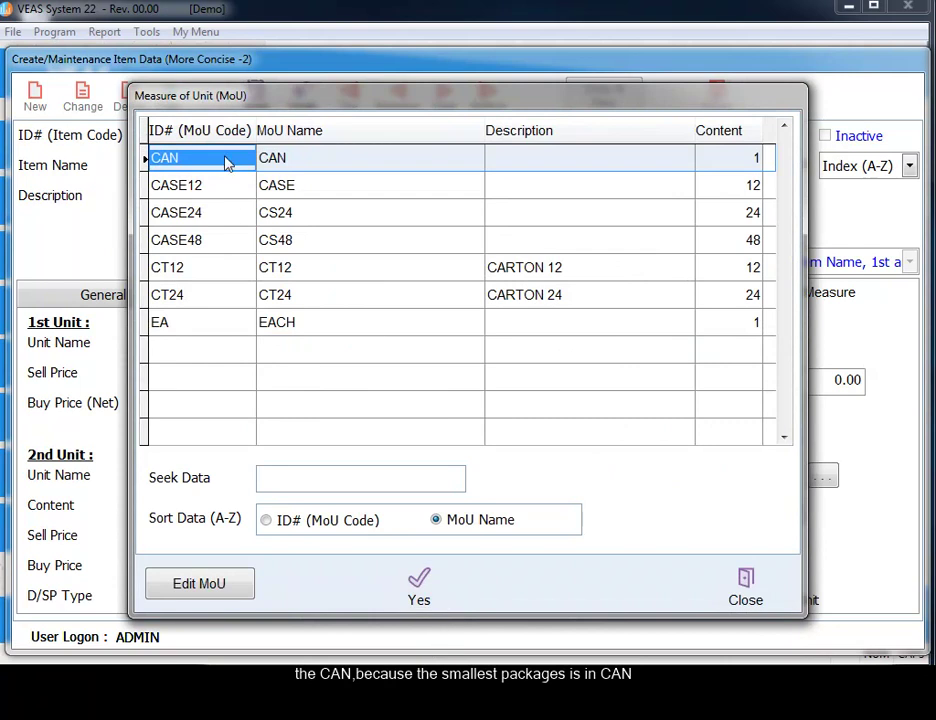
left_click(418, 582)
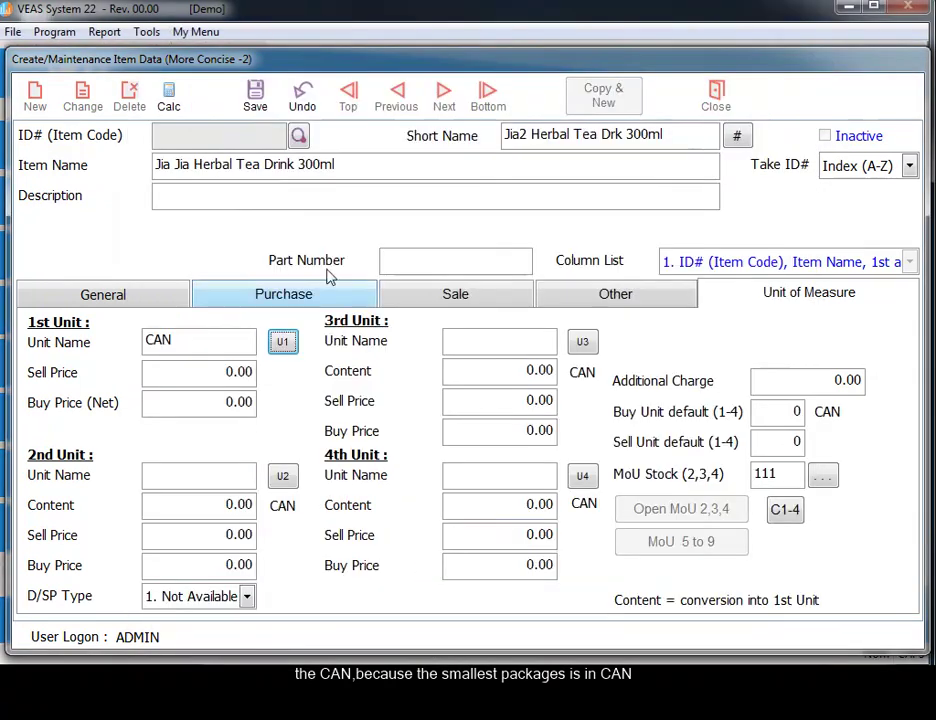
left_click(173, 379)
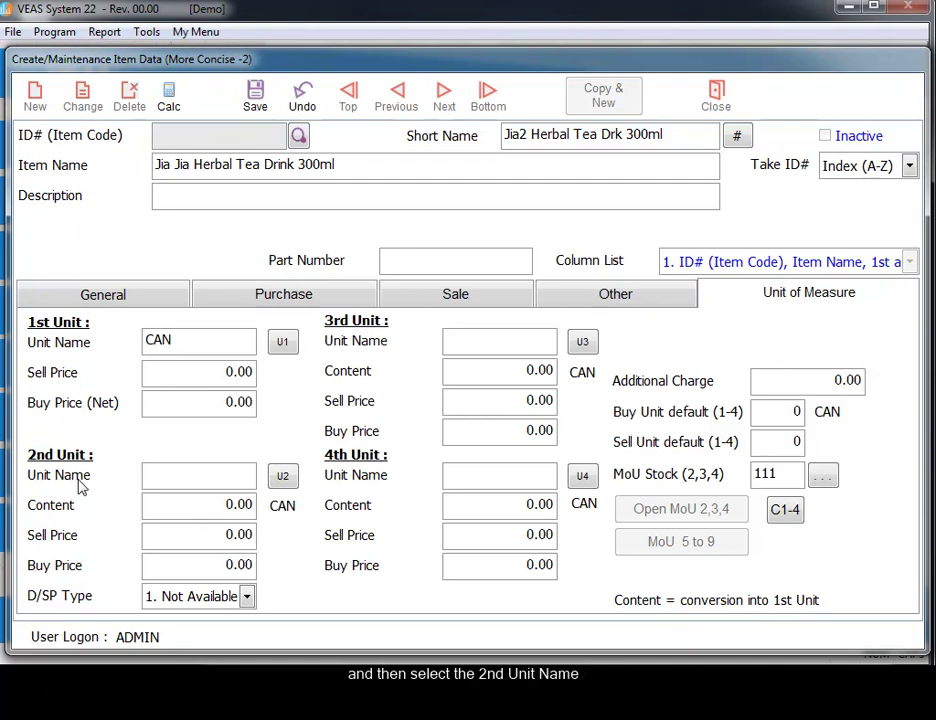
- Set the new item's 2nd unit of measure to CT24, the 24-piece carton
left_click(283, 478)
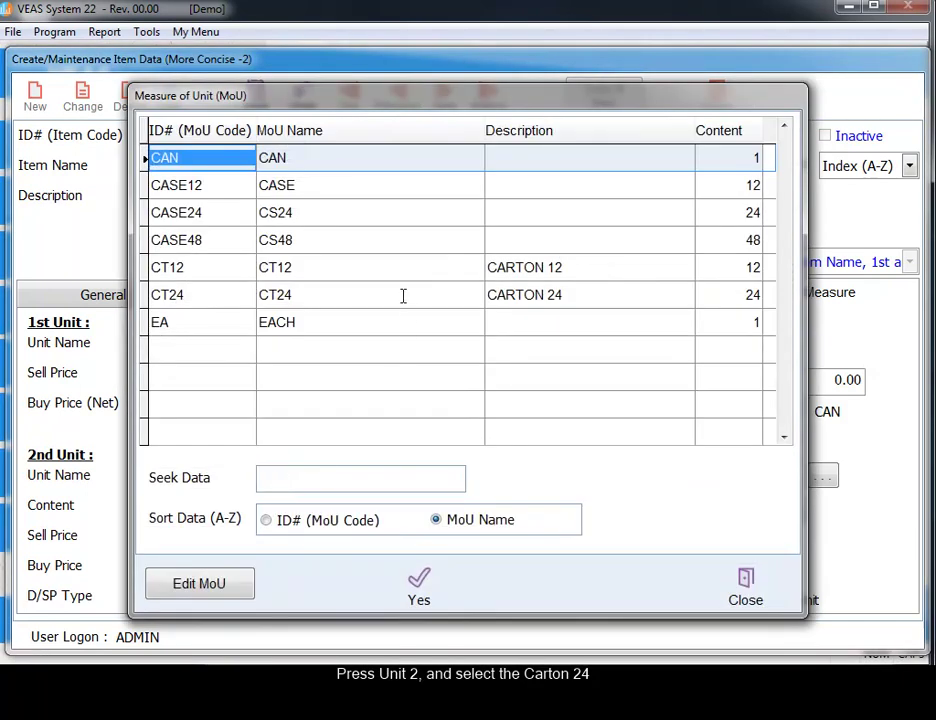
left_click(403, 296)
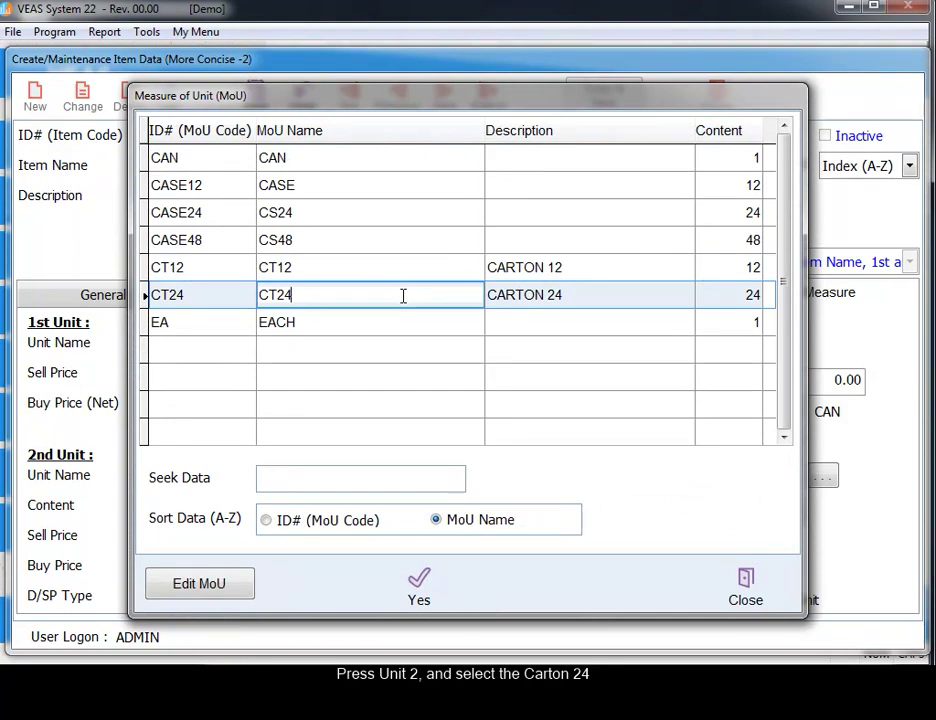
left_click(418, 585)
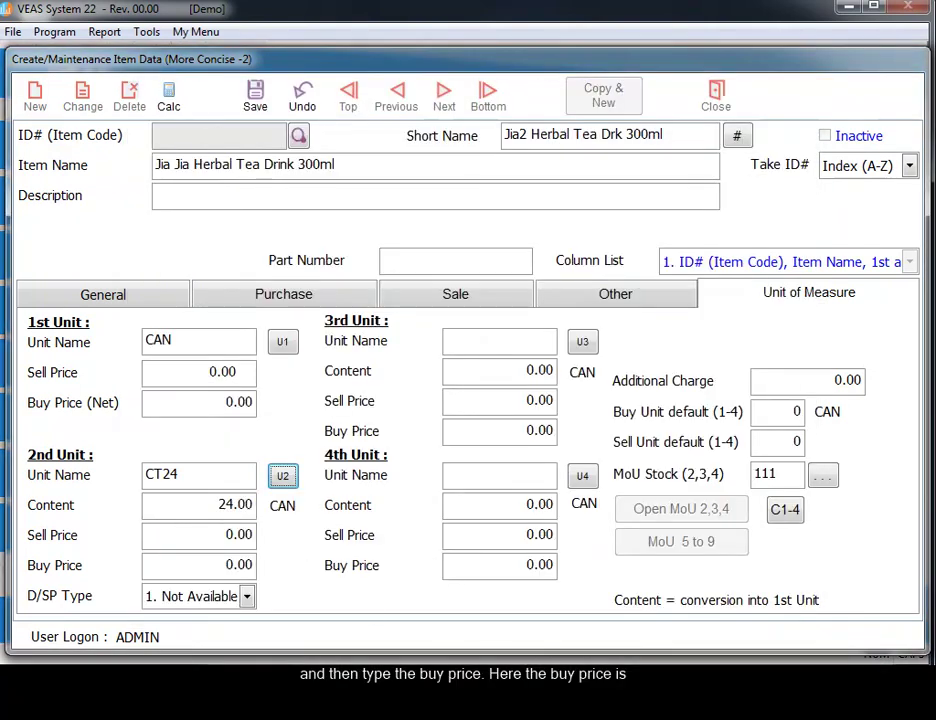
- Set the CT24 unit's buy price to 18.90 from the first Notepad entry and calculate the CAN buy price from it
key("alt+Tab")
left_click(407, 415)
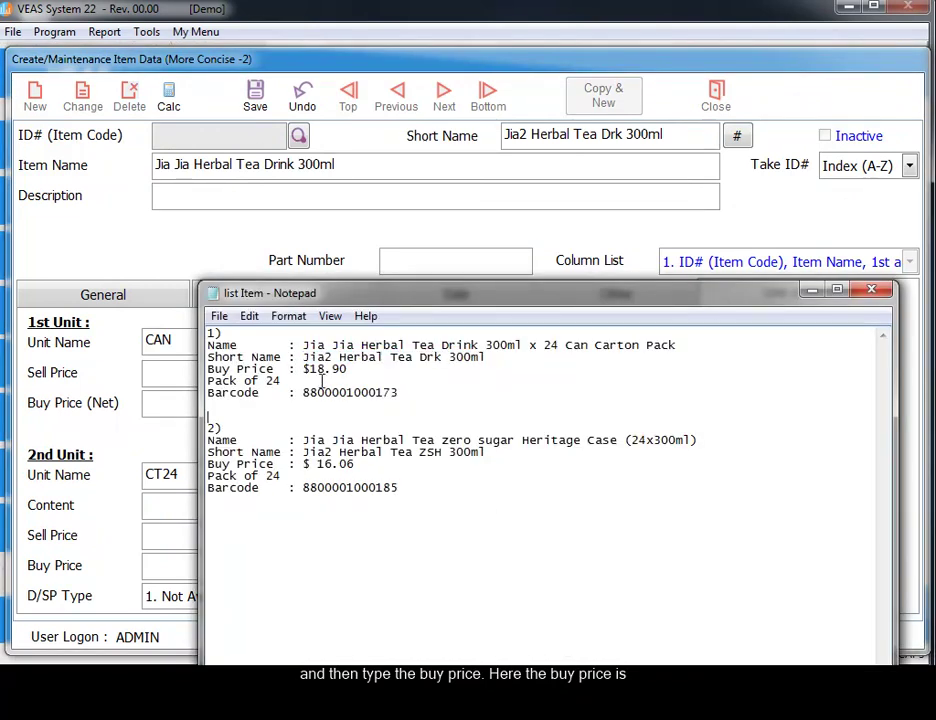
left_click_drag(309, 369, 374, 368)
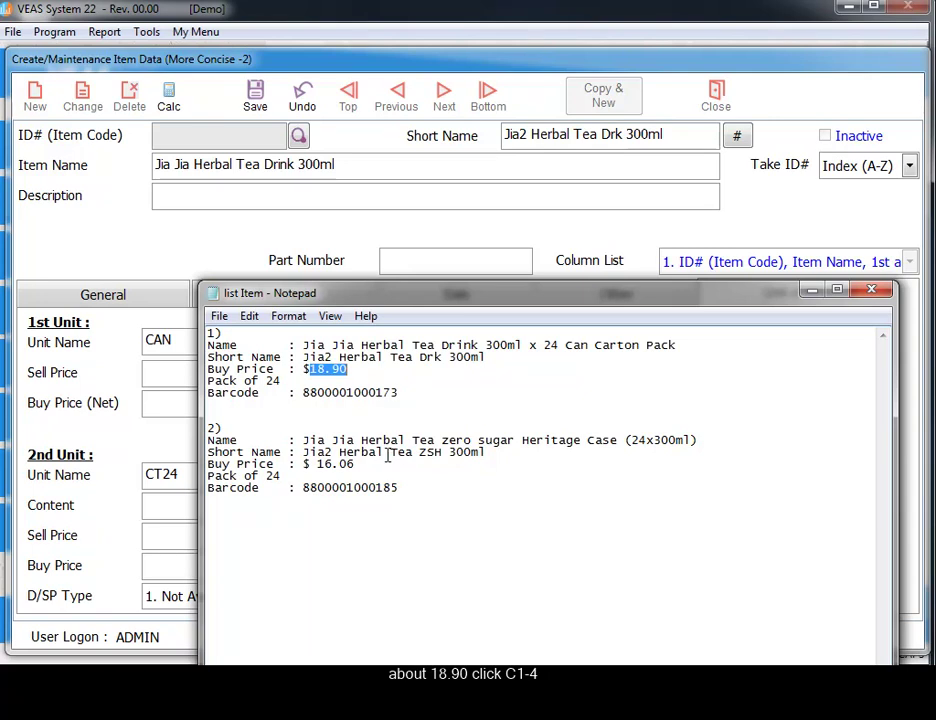
left_click(812, 291)
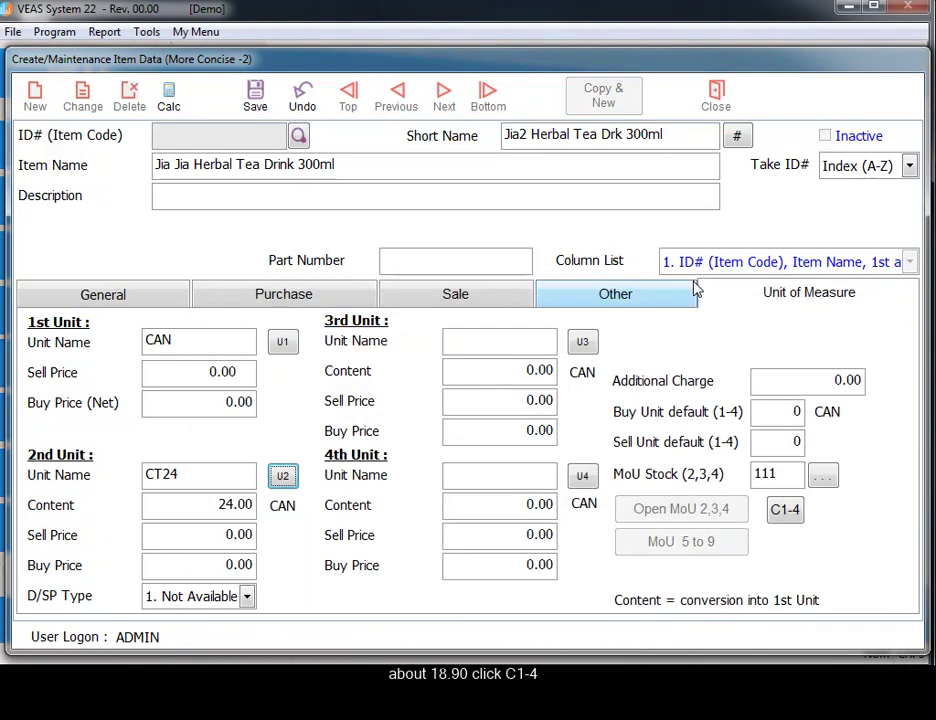
left_click(186, 563)
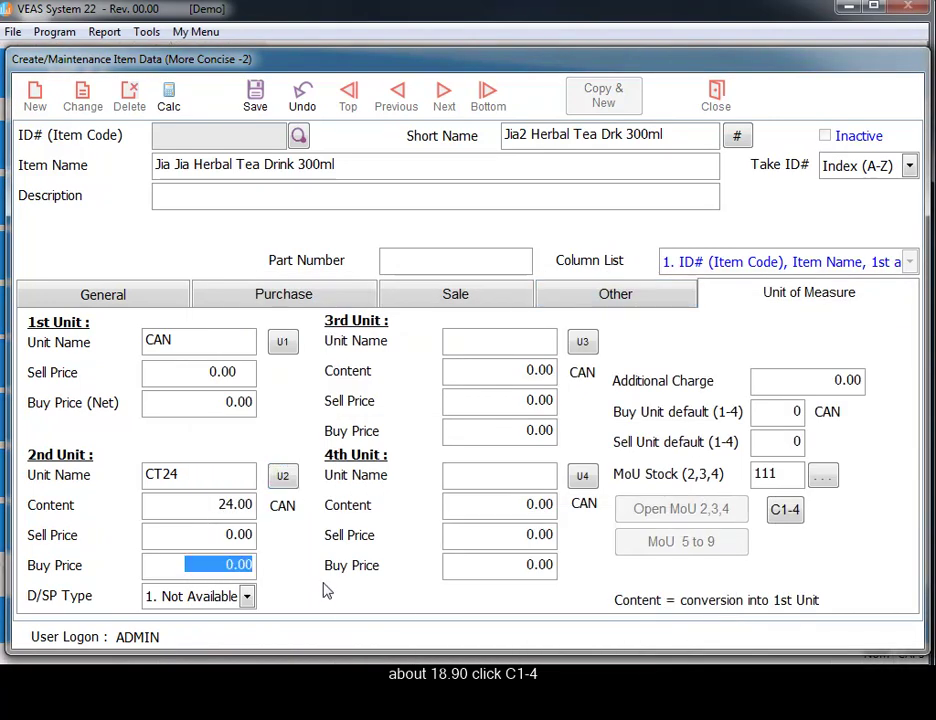
type("18")
type(".9")
key("Tab")
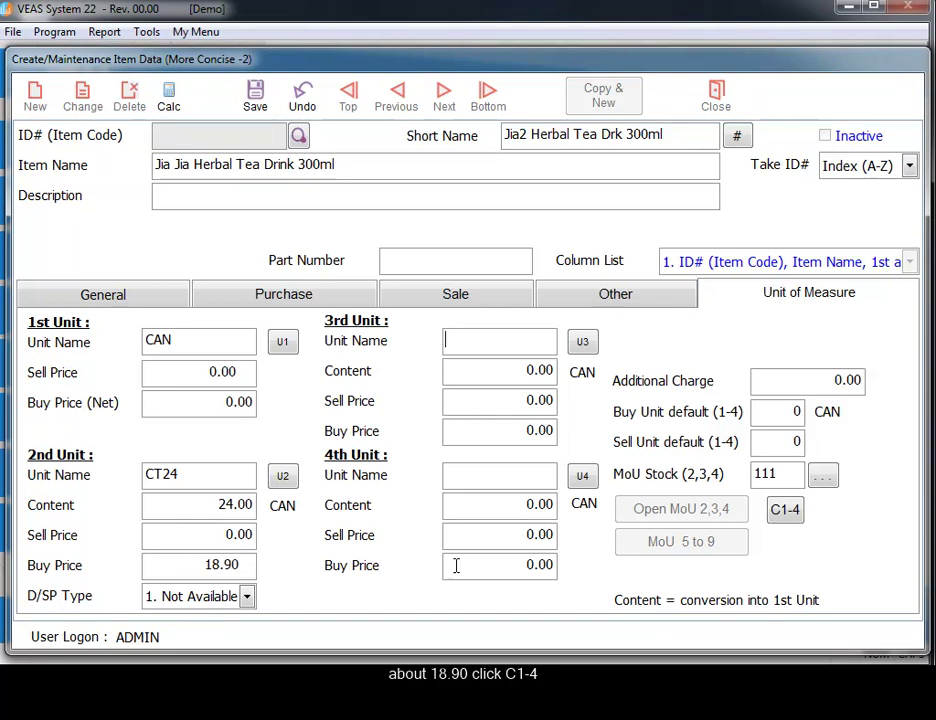
left_click(781, 524)
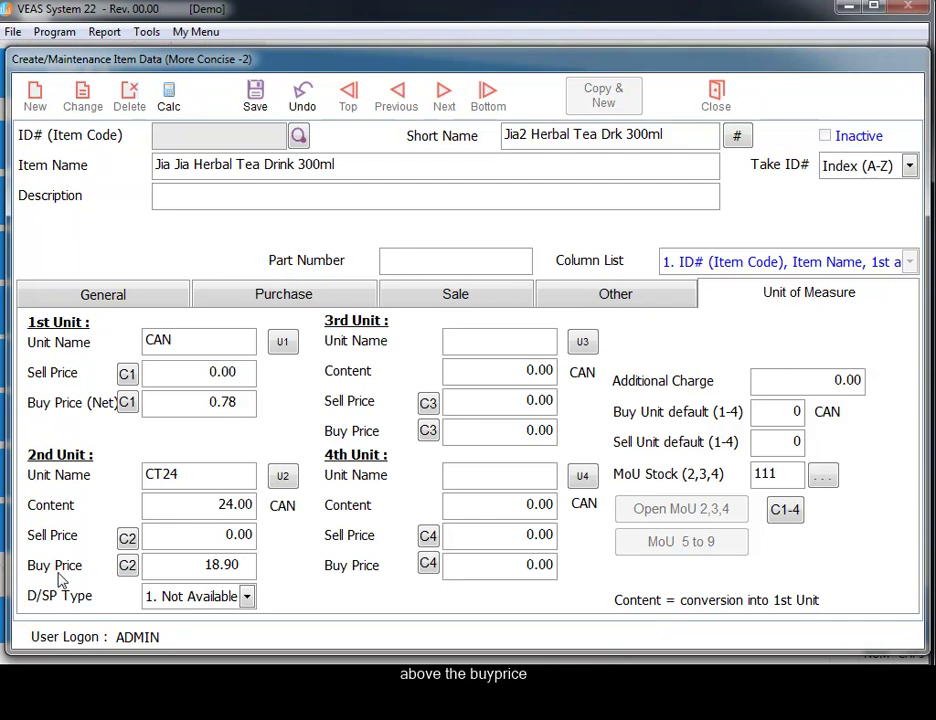
- Set the 2nd unit's (CT24) sell price to 20.90
left_click_drag(184, 539, 286, 537)
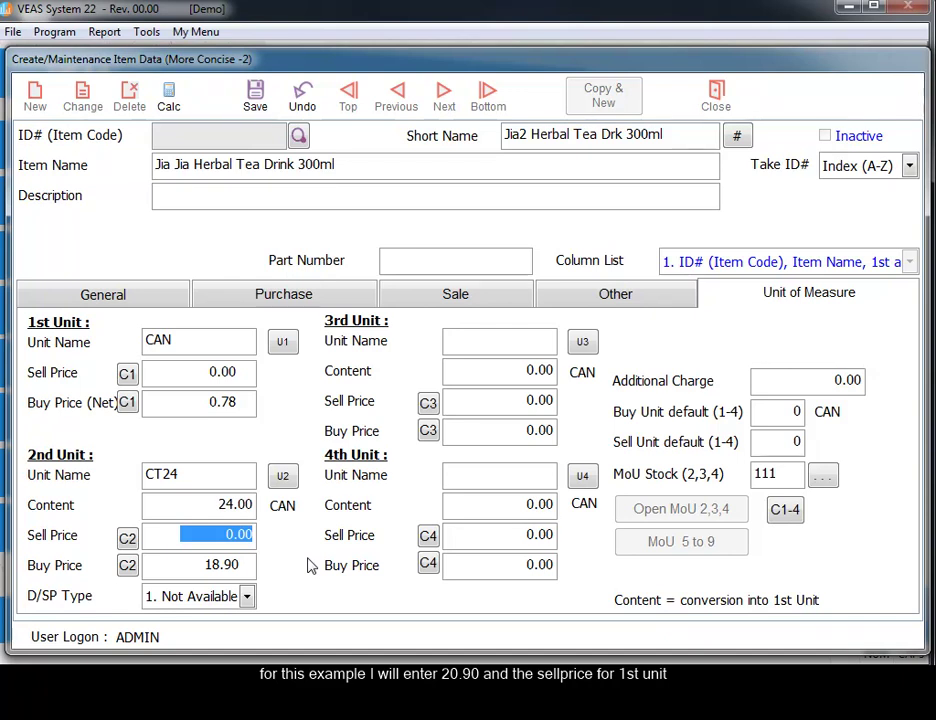
type("20.")
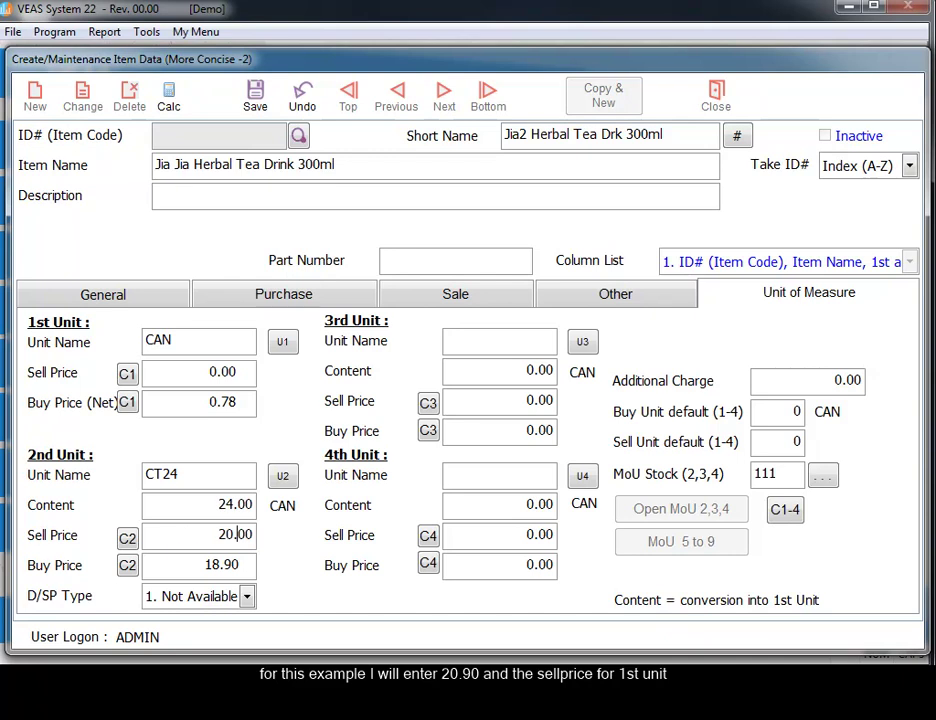
type("90")
key("Tab")
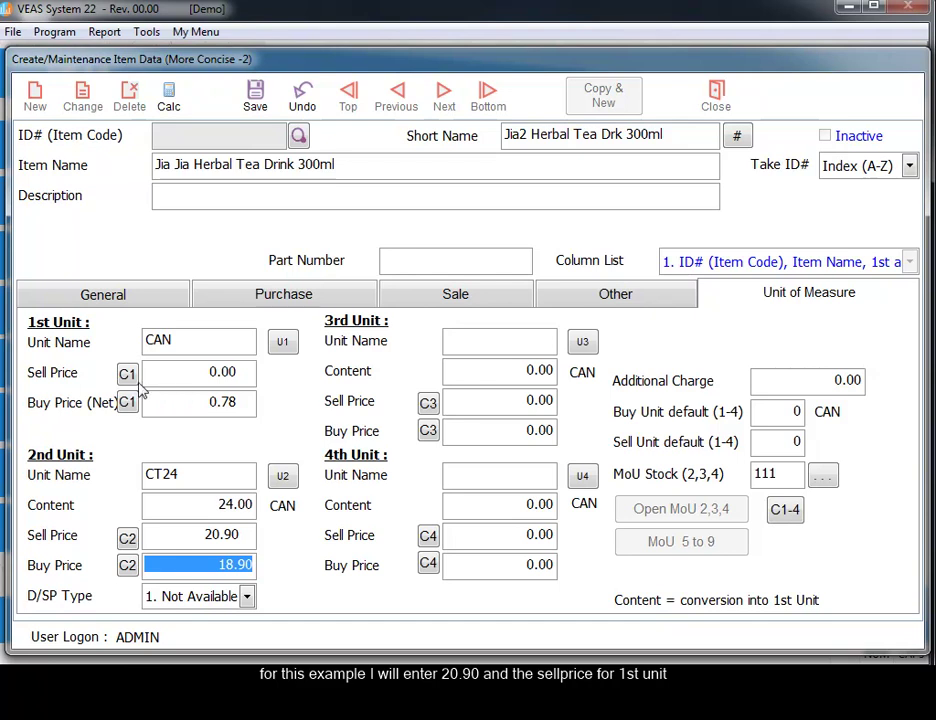
- Set the 1st unit's (CAN) sell price to 1.00 and save the item
left_click(192, 374)
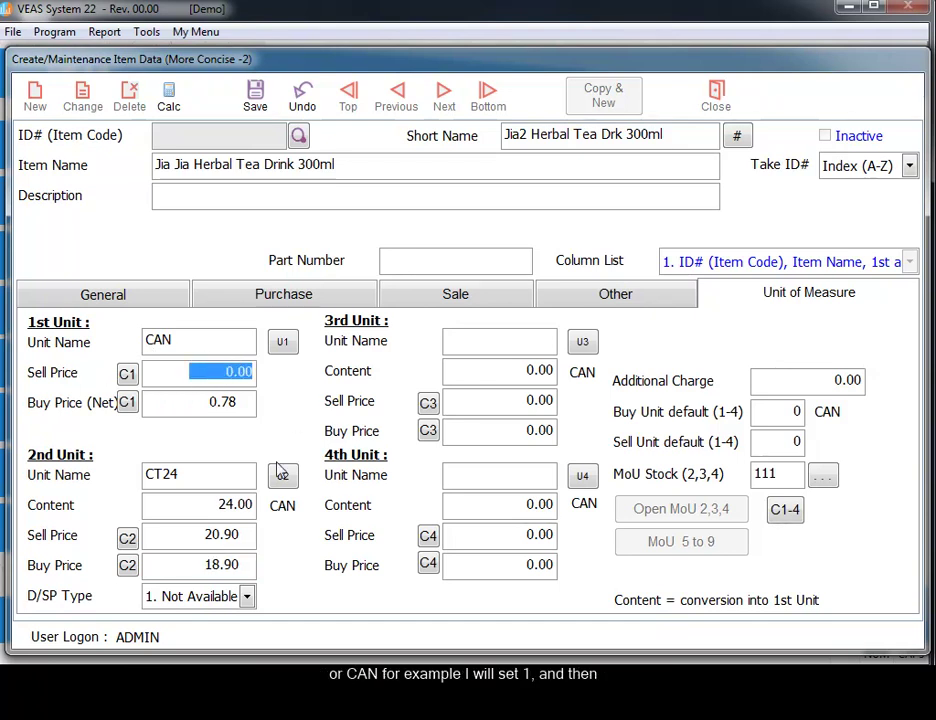
type("1 .")
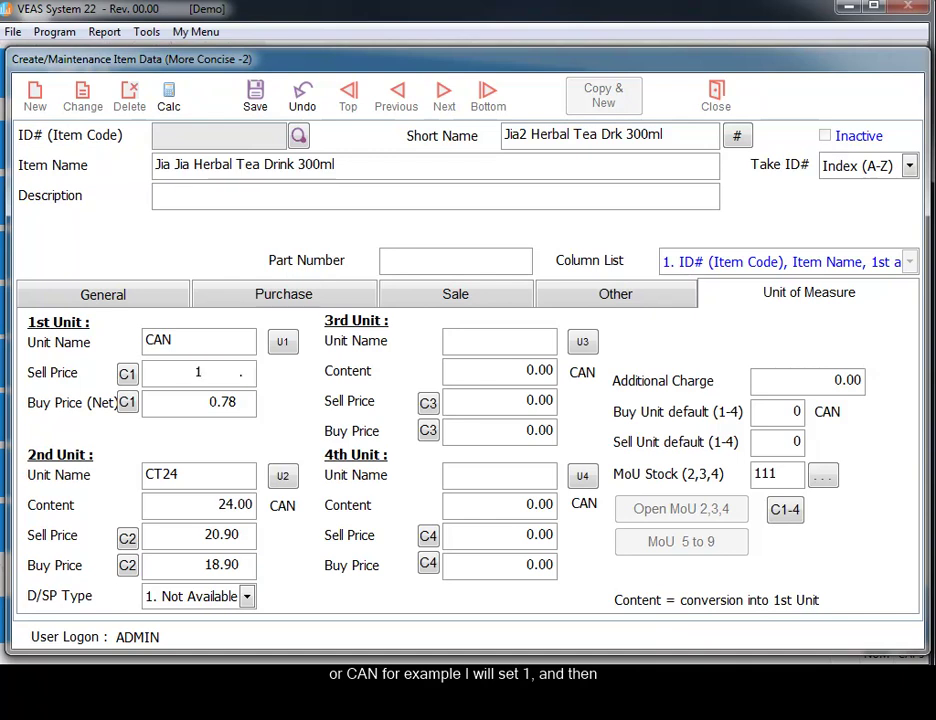
key("Tab")
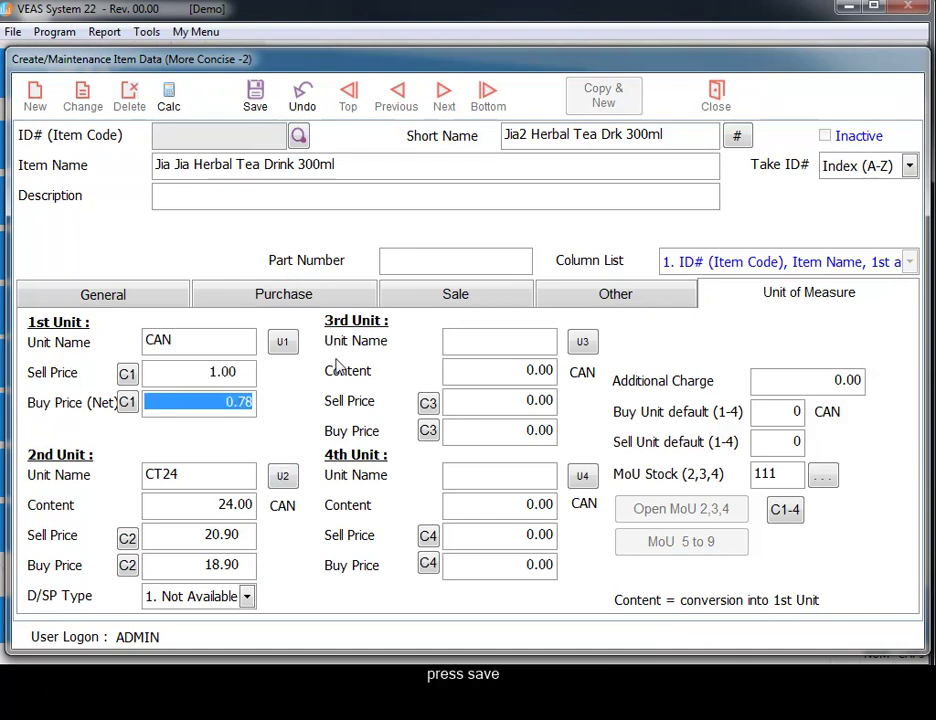
left_click(256, 96)
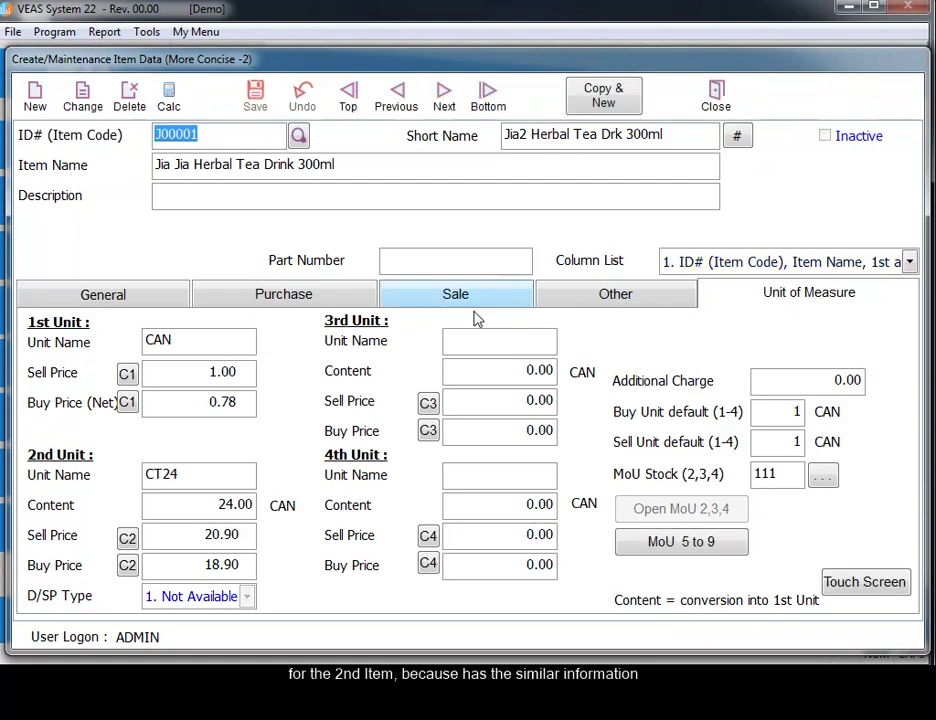
- Check the second entry in the Notepad list and duplicate the saved item into a new record with Copy & New
key("alt+Tab")
left_click_drag(478, 299, 483, 345)
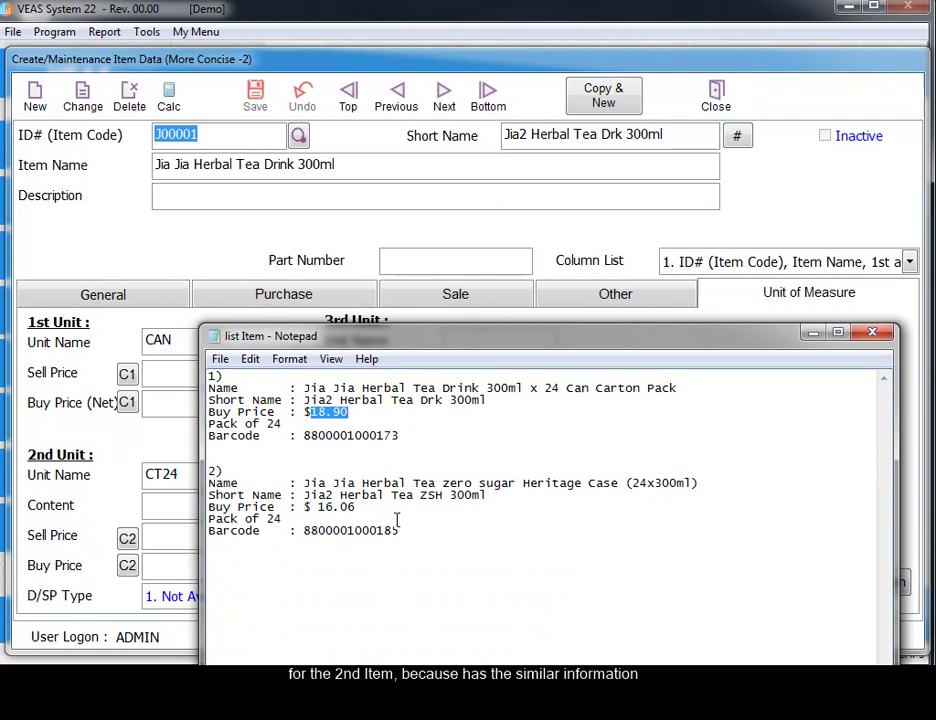
left_click_drag(309, 483, 661, 481)
left_click_drag(556, 336, 638, 561)
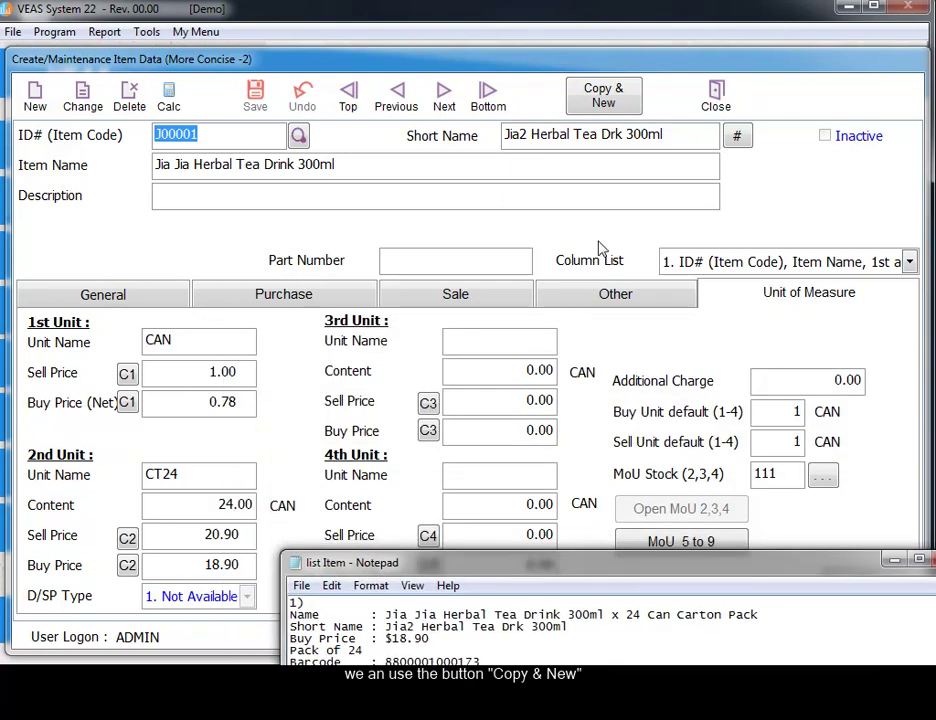
left_click(614, 104)
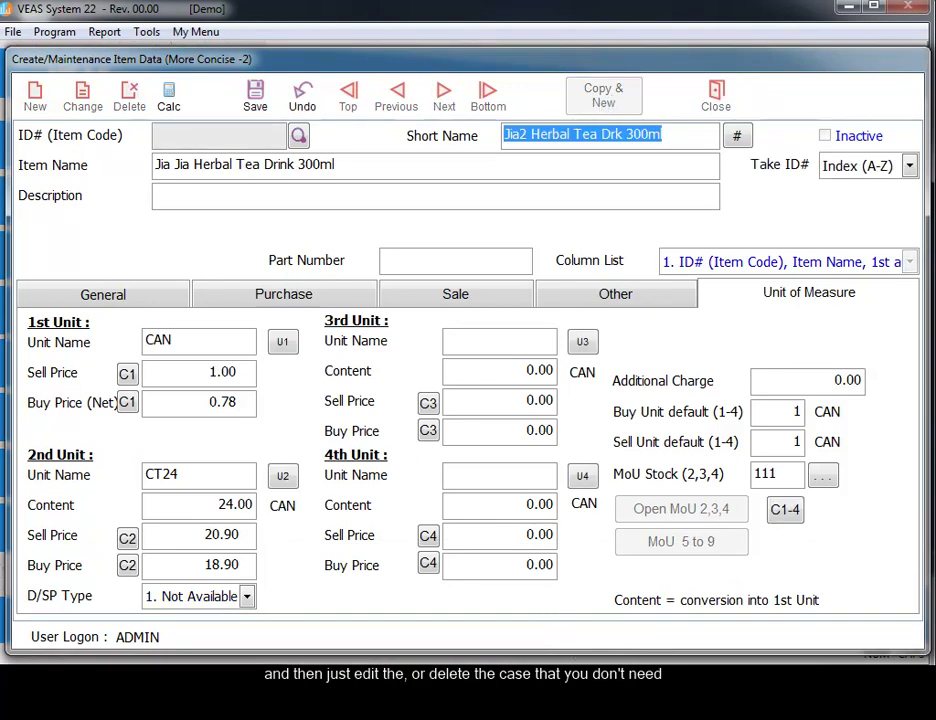
- Replace "Drink 300ml" in the copied item's name with "zero sugar Heritage" copied from the second Notepad entry
left_click(600, 684)
left_click_drag(610, 559, 522, 319)
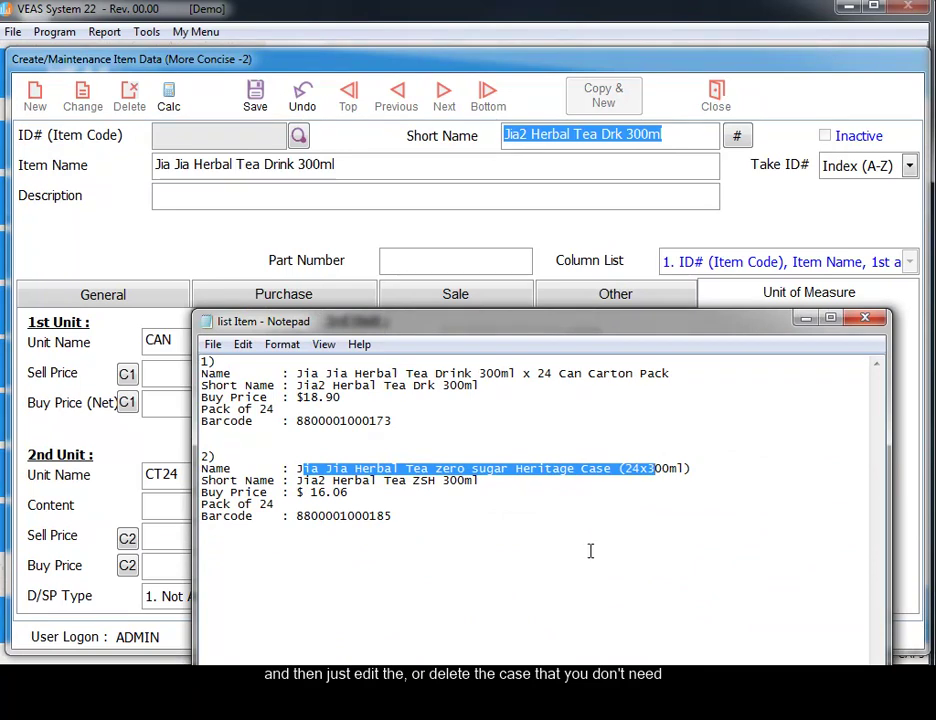
left_click(560, 442)
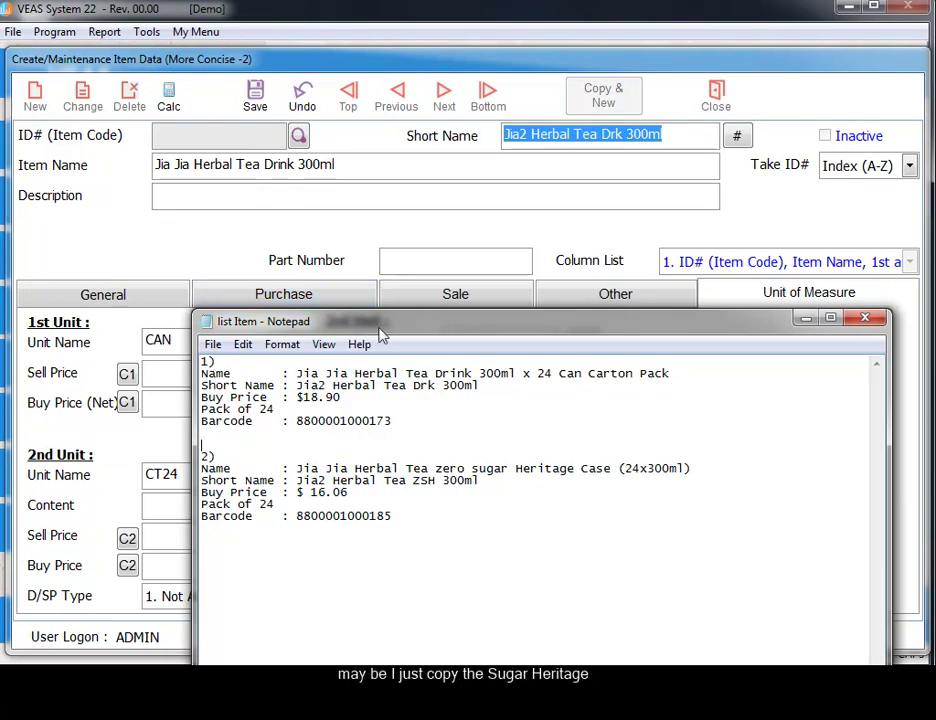
left_click_drag(435, 468, 577, 470)
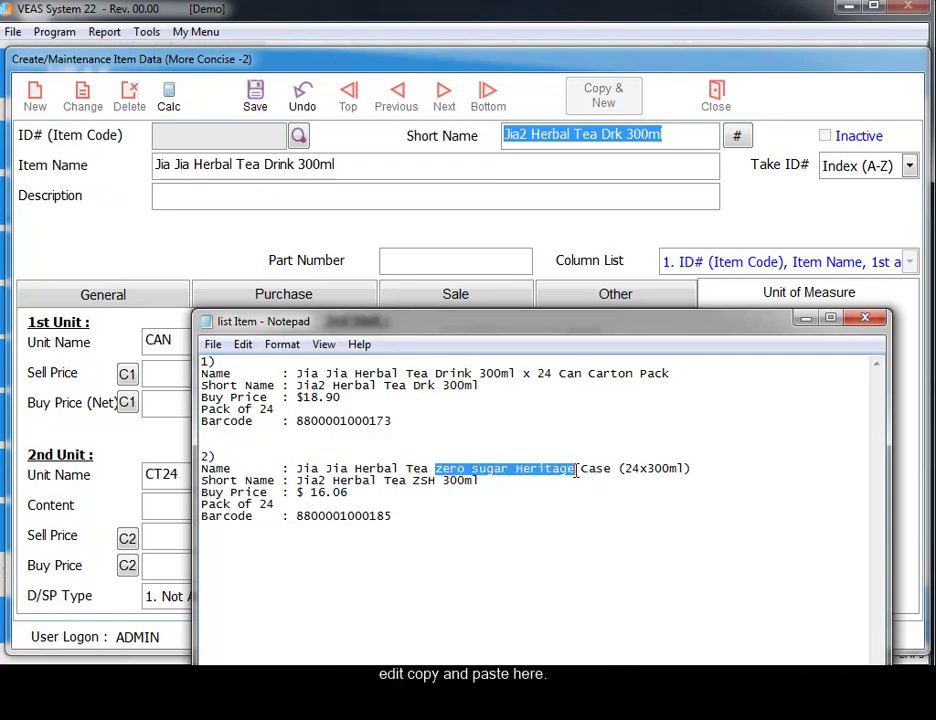
left_click(245, 346)
left_click(276, 413)
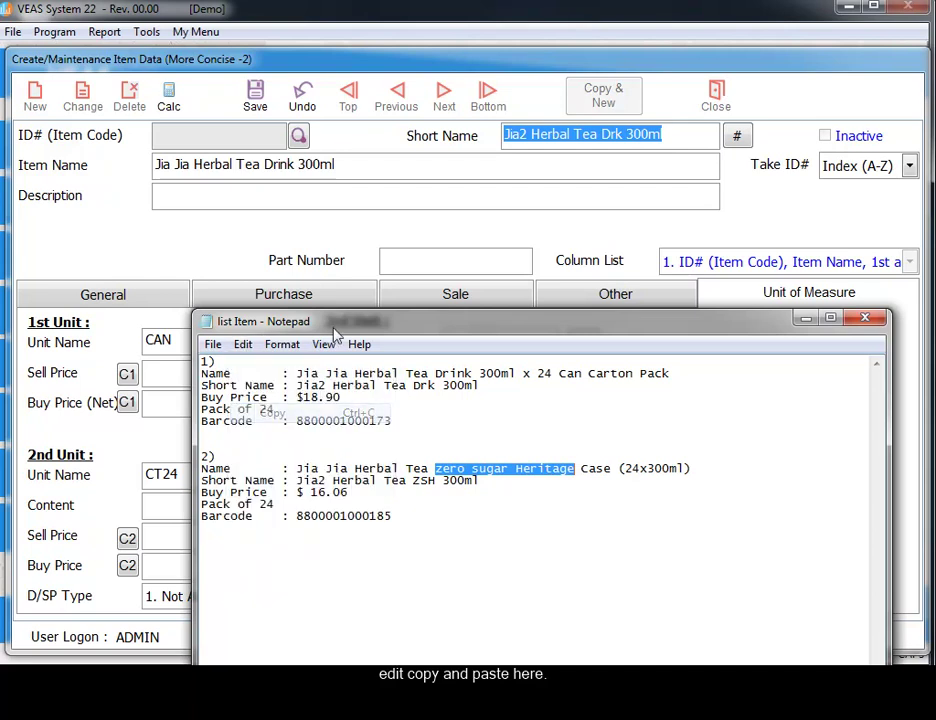
left_click(264, 164)
left_click_drag(264, 164, 353, 165)
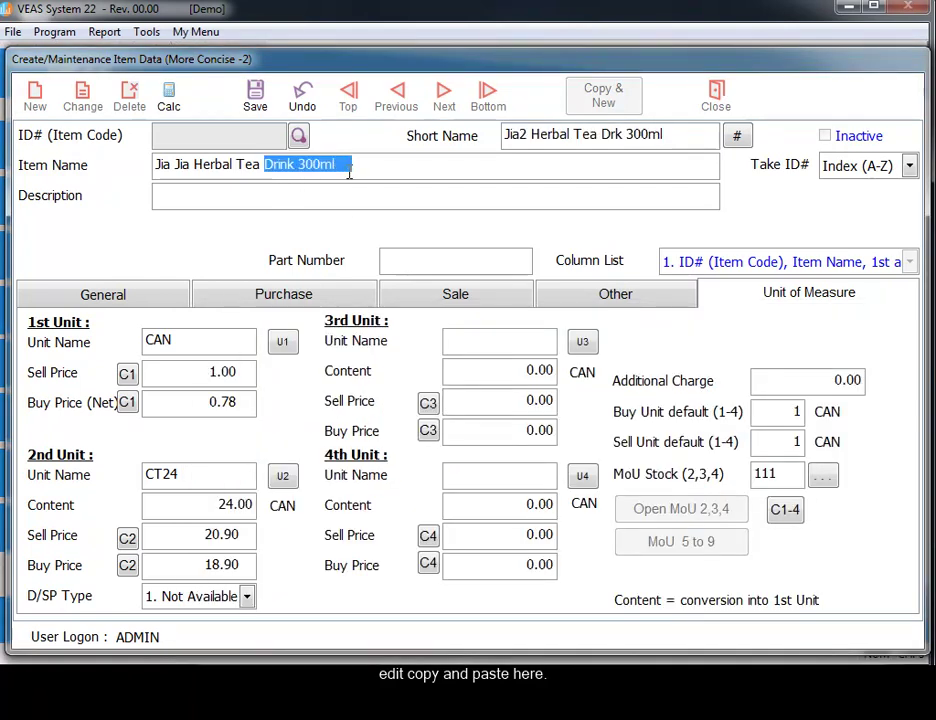
key("ctrl+v")
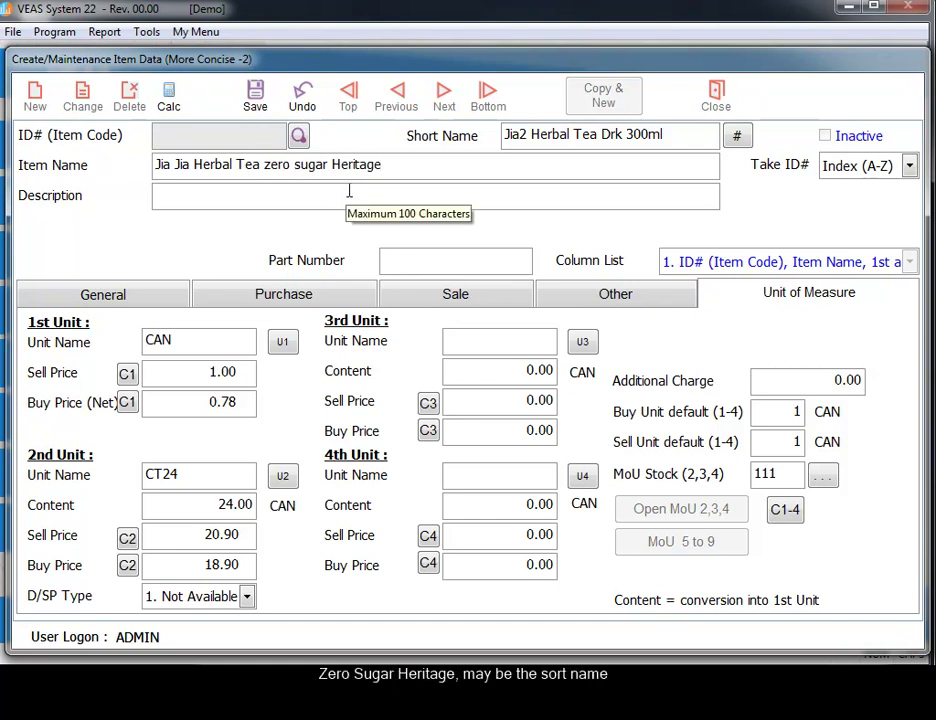
- Capitalise the first letters of "Zero Sugar" in the item name
left_click_drag(263, 165, 268, 166)
left_click(267, 166)
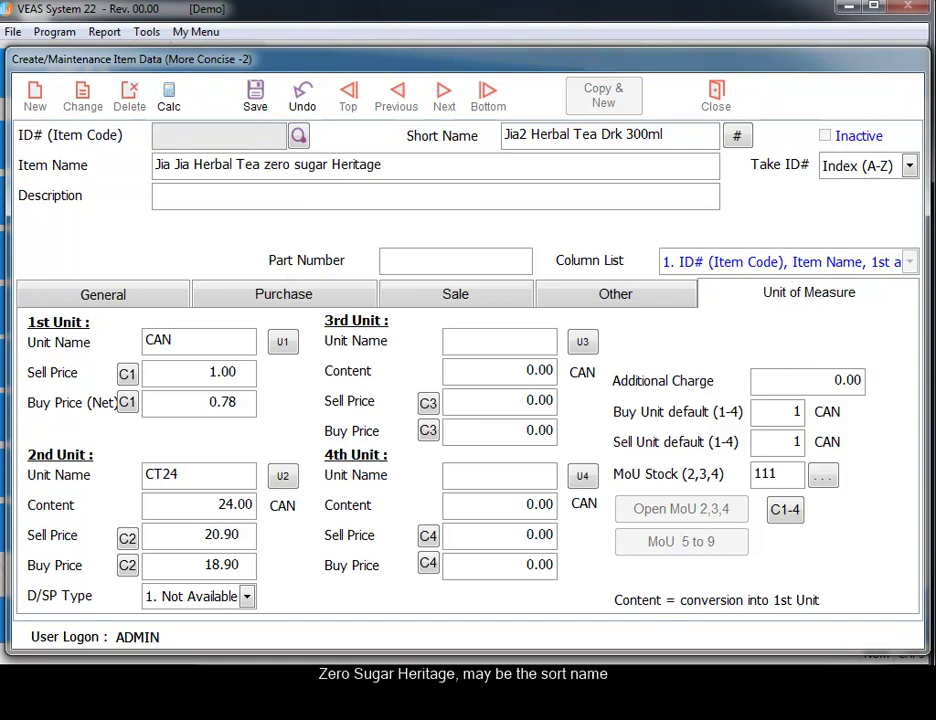
key("BackSpace")
type("Z")
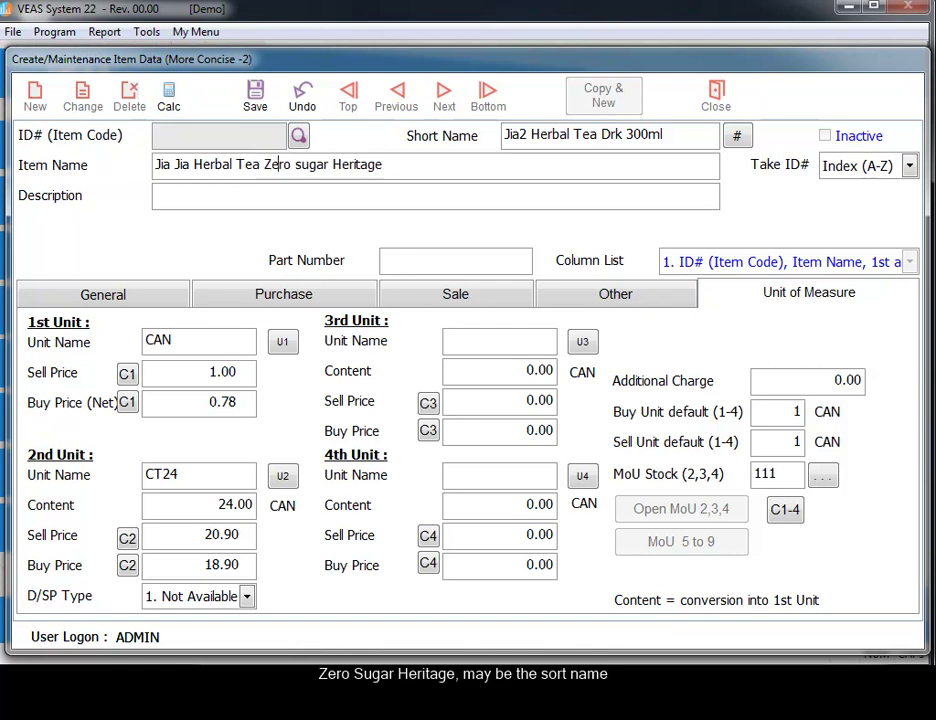
key("Delete")
type("S")
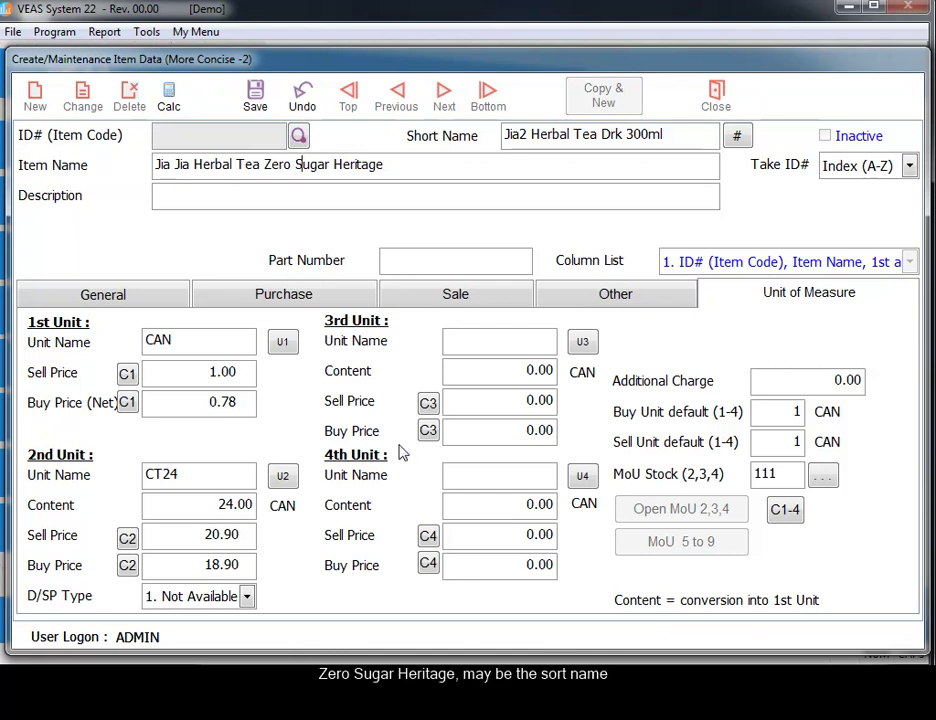
- Replace "Drk 300ml" in the short name with "ZSH 300ml" copied from the second Notepad entry
key("alt+Tab")
left_click(340, 495)
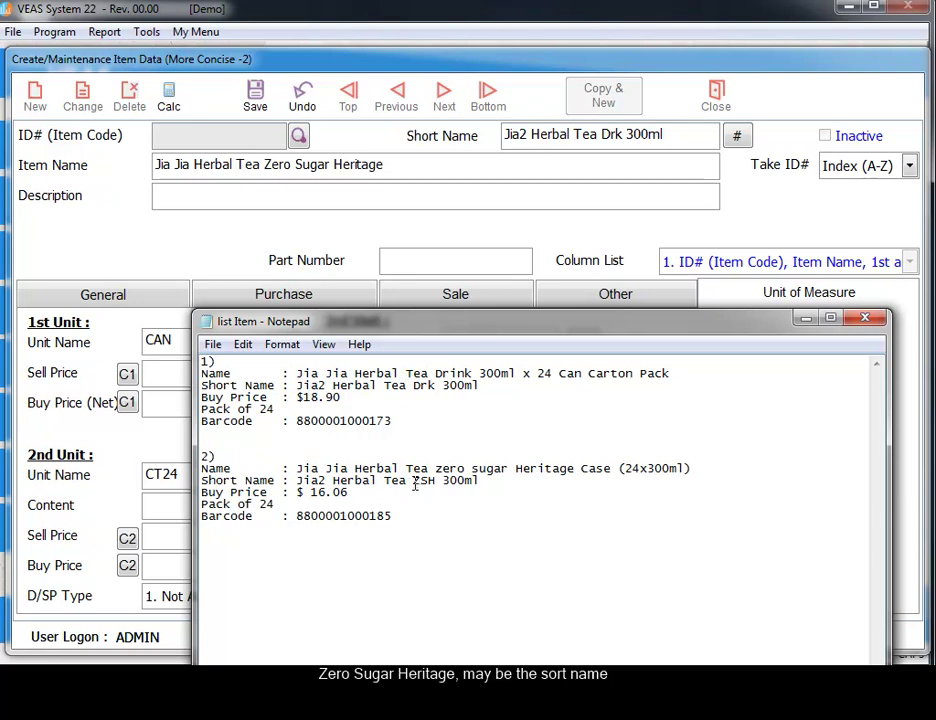
left_click_drag(413, 481, 503, 481)
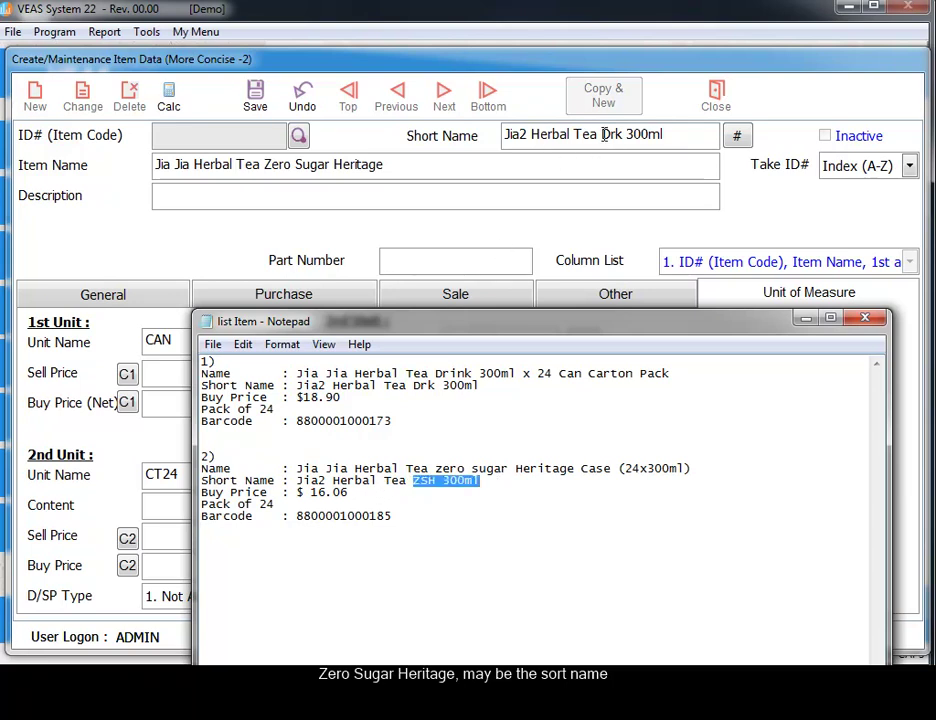
left_click_drag(603, 135, 669, 134)
key("ctrl+v")
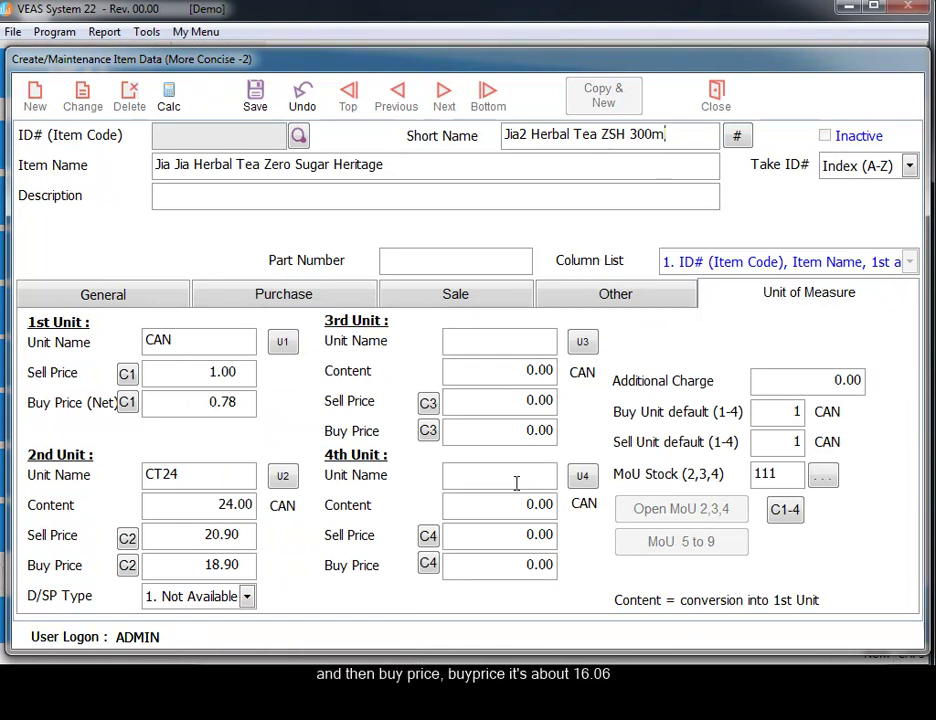
- Set the zero sugar item's CT24 buy price to 16.06, as given in the second Notepad entry
key("alt+Tab")
left_click_drag(509, 338, 712, 318)
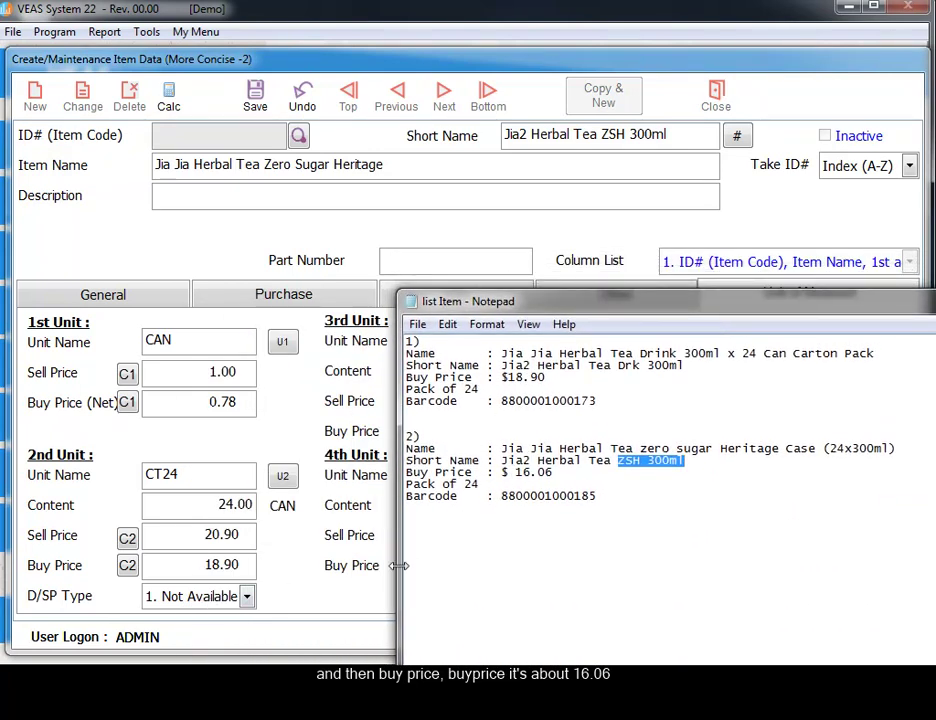
left_click(196, 564)
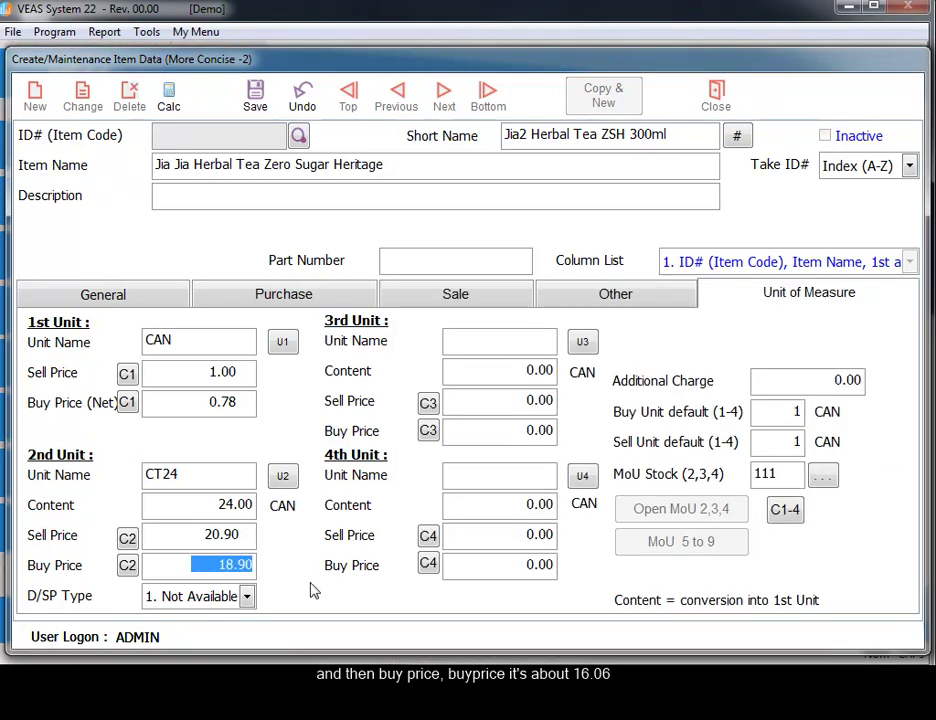
type("16.")
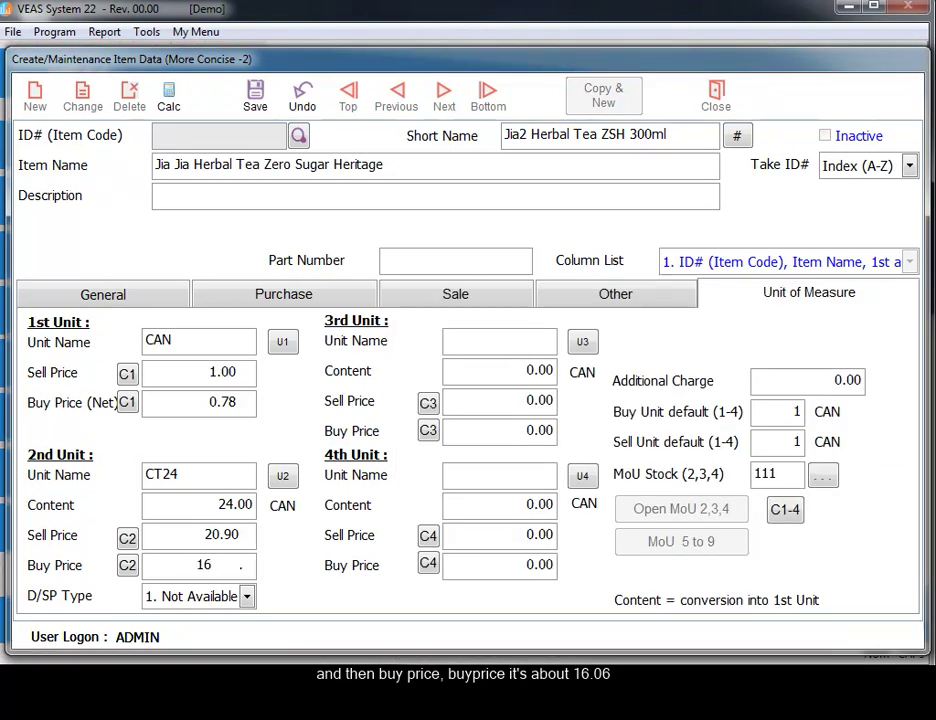
type("0")
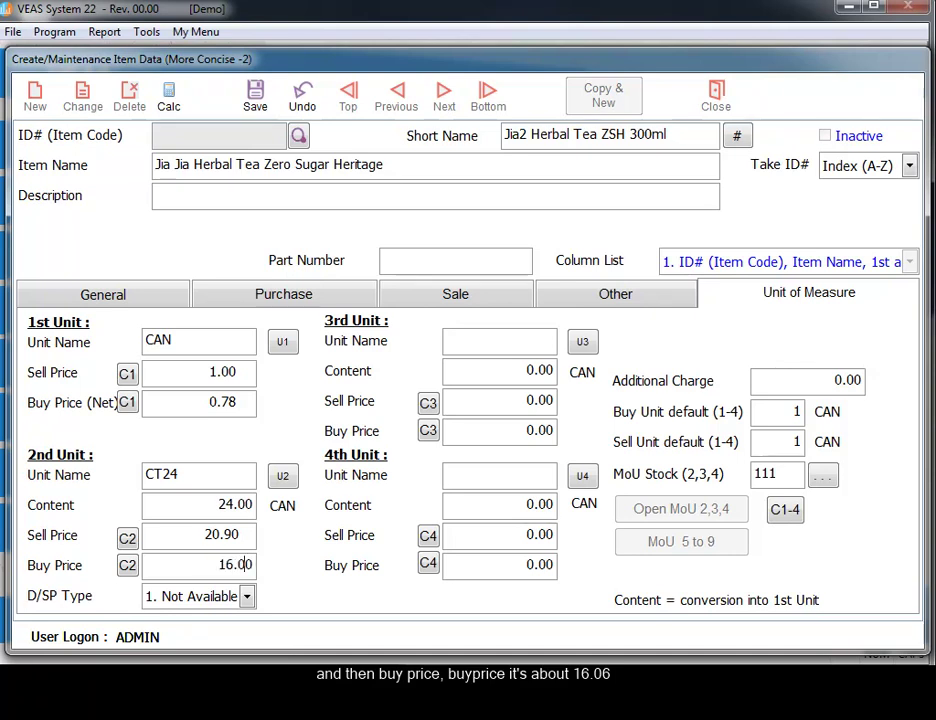
type("6")
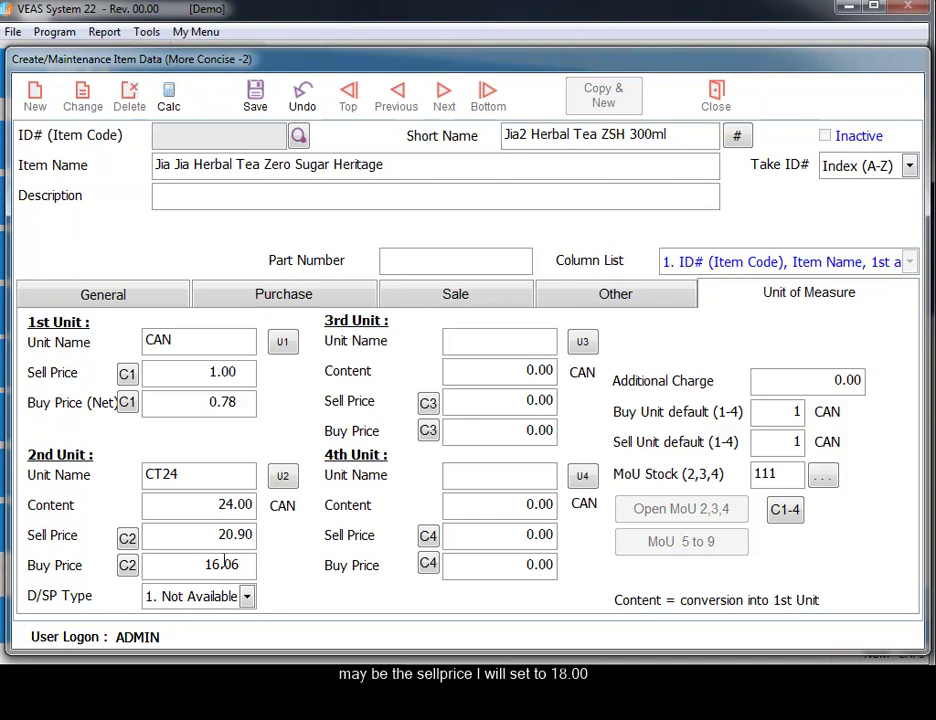
- Set the zero sugar item's CT24 sell price to 18.00
left_click_drag(196, 539, 289, 539)
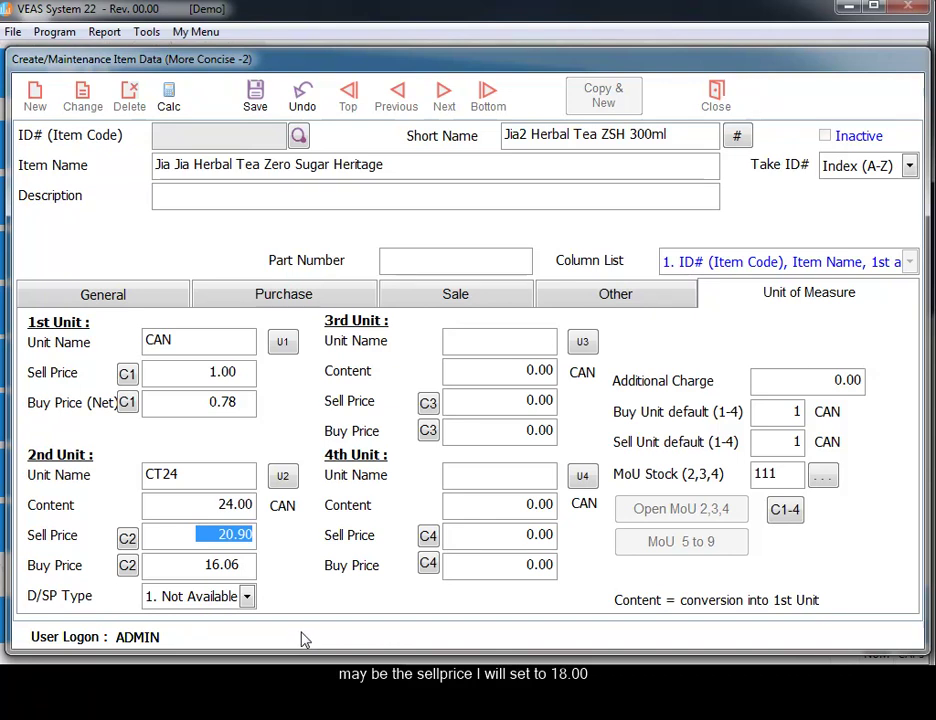
type("18 .")
key("Tab")
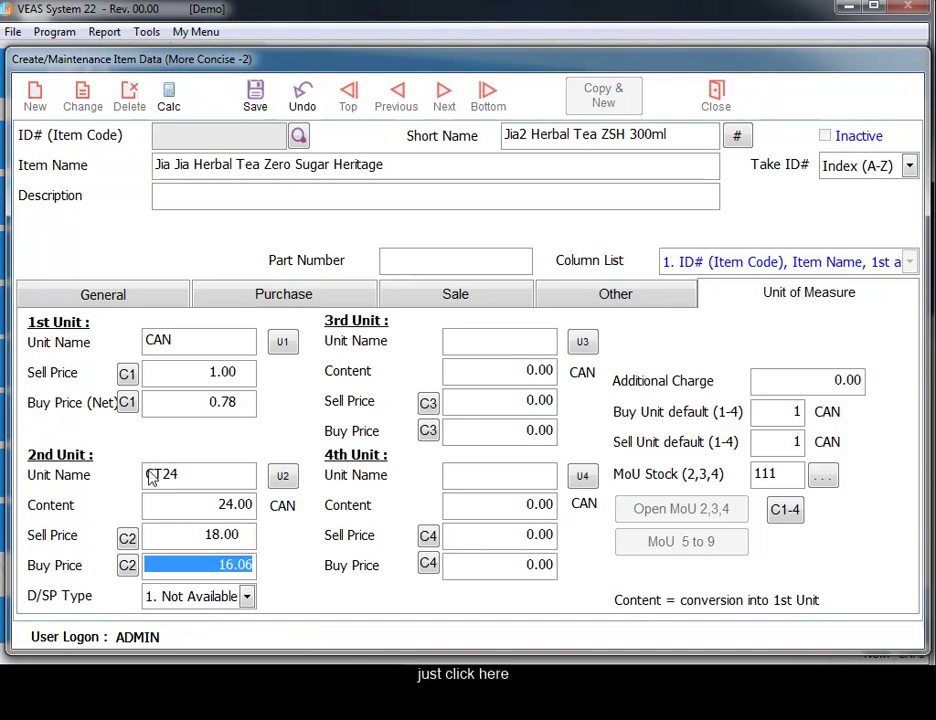
- Calculate the zero sugar item's CAN buy price from its CT24 buy price and set the CAN sell price to 0.90
left_click(128, 404)
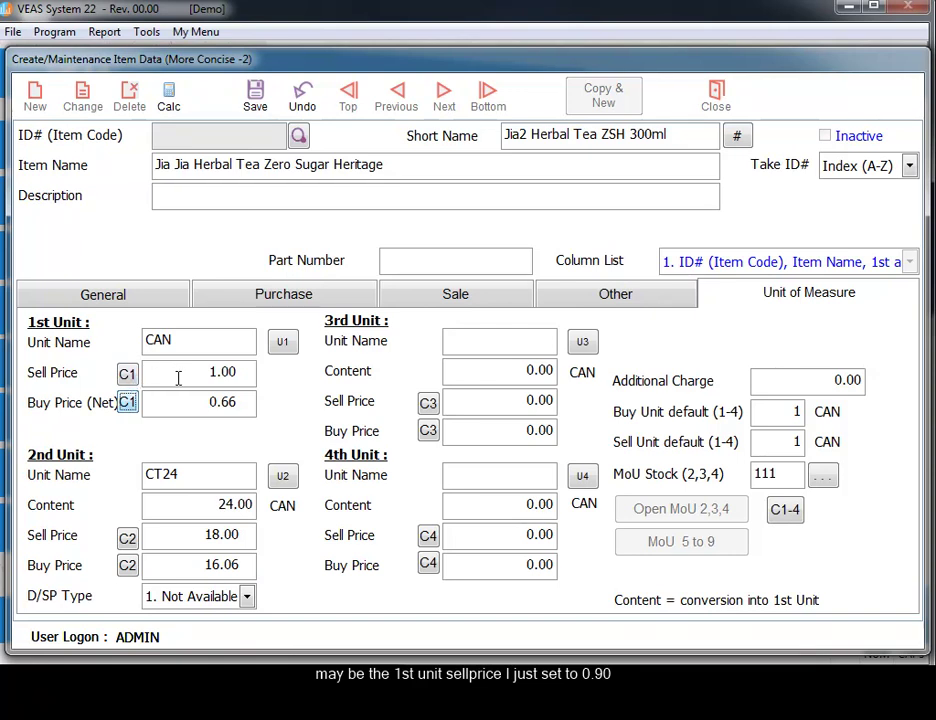
left_click_drag(180, 372, 267, 372)
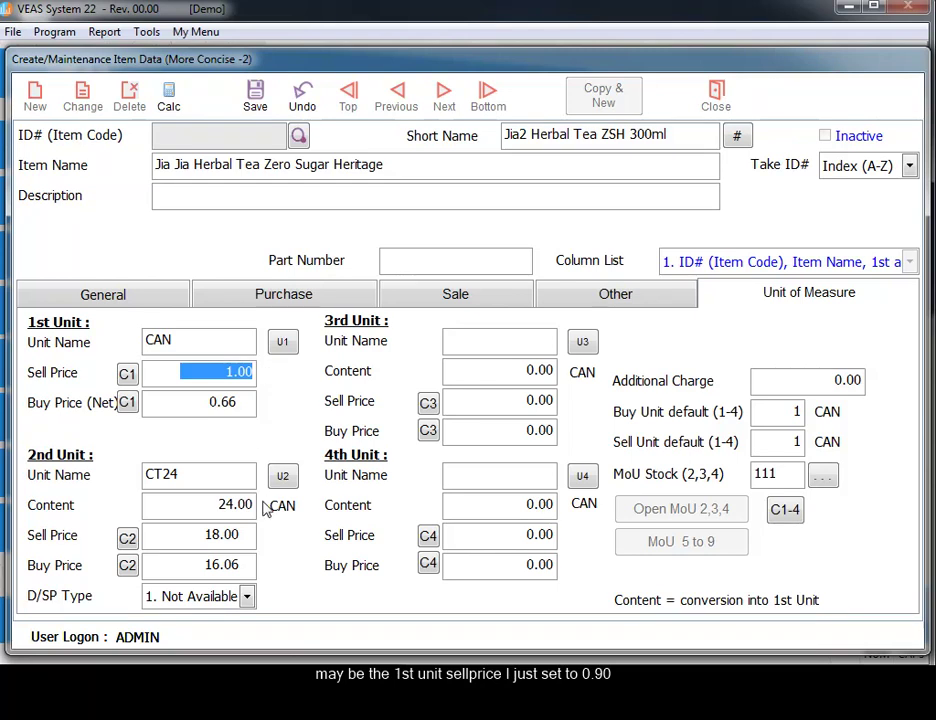
type("0.")
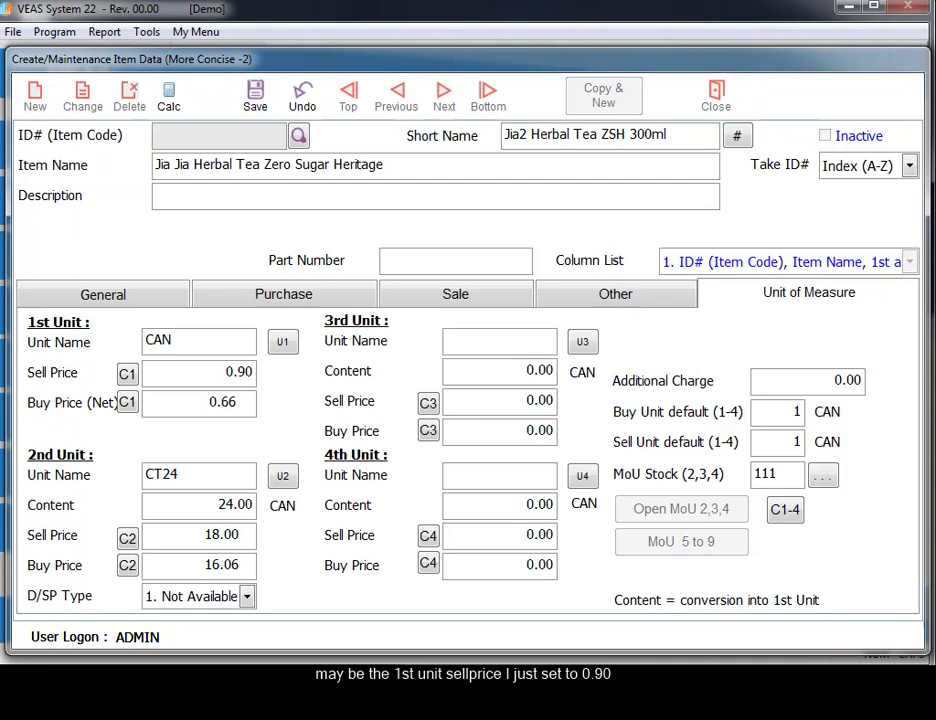
key("Return")
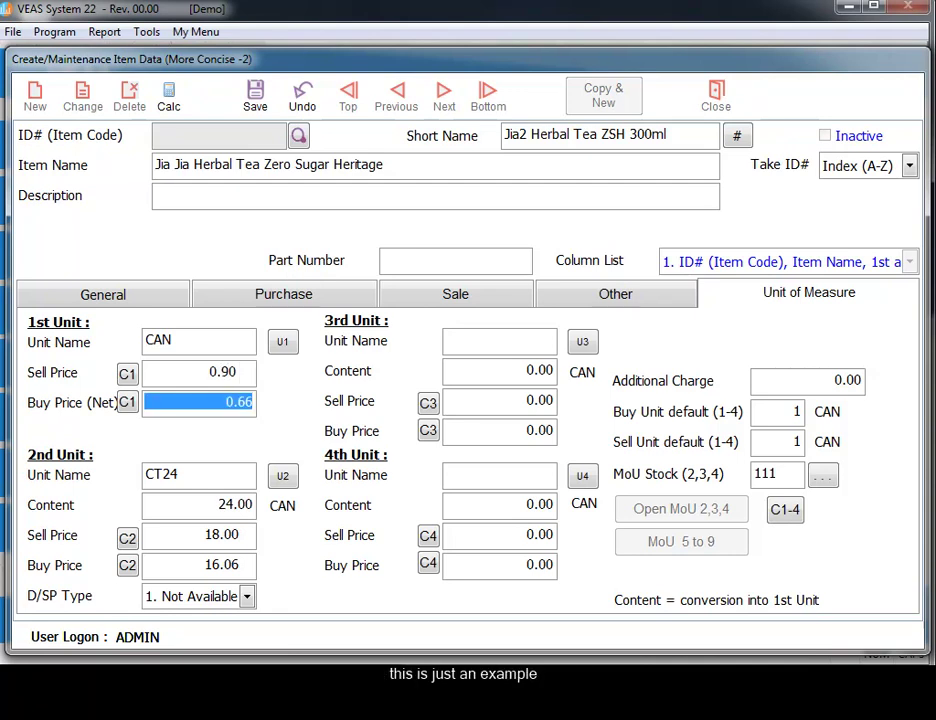
left_click(215, 504)
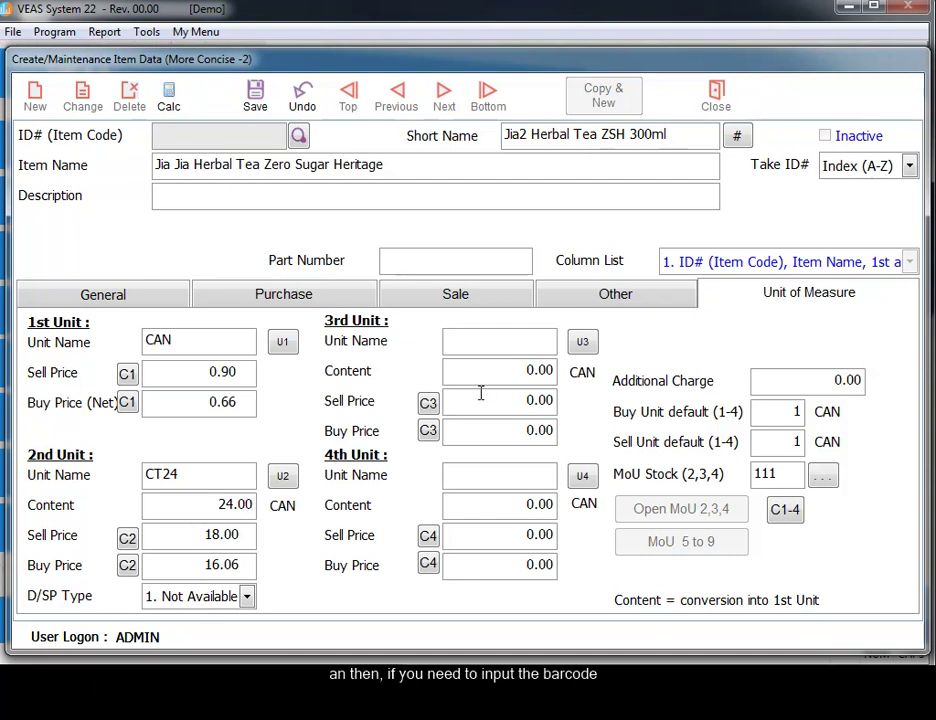
- Select the second entry's barcode in Notepad and set the zero sugar item's Take ID# method to Manually
key("alt+Tab")
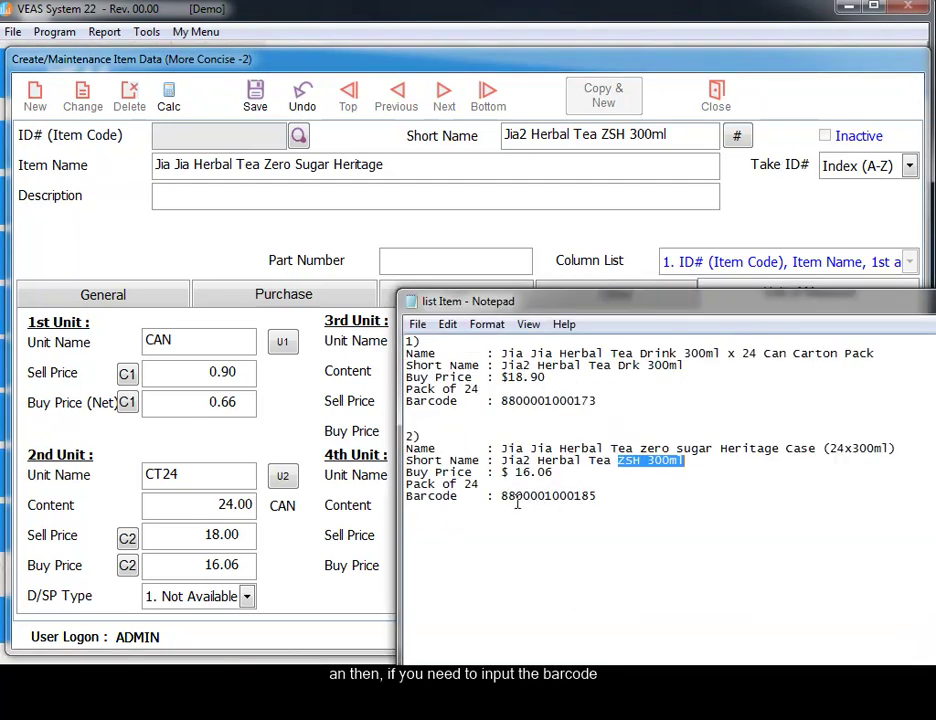
left_click_drag(503, 494, 619, 493)
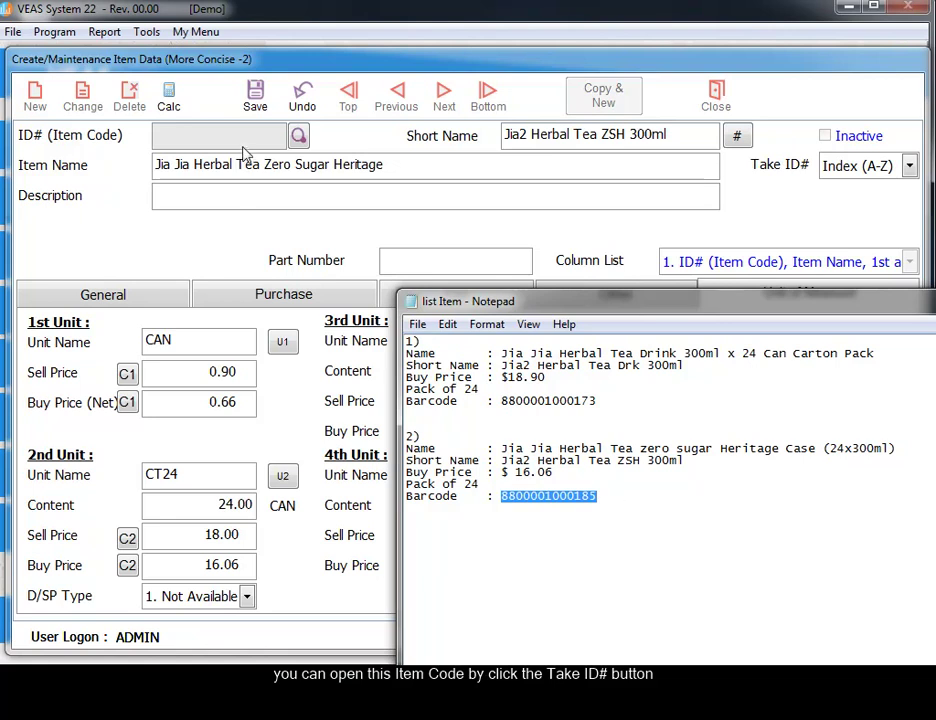
key("alt+Tab")
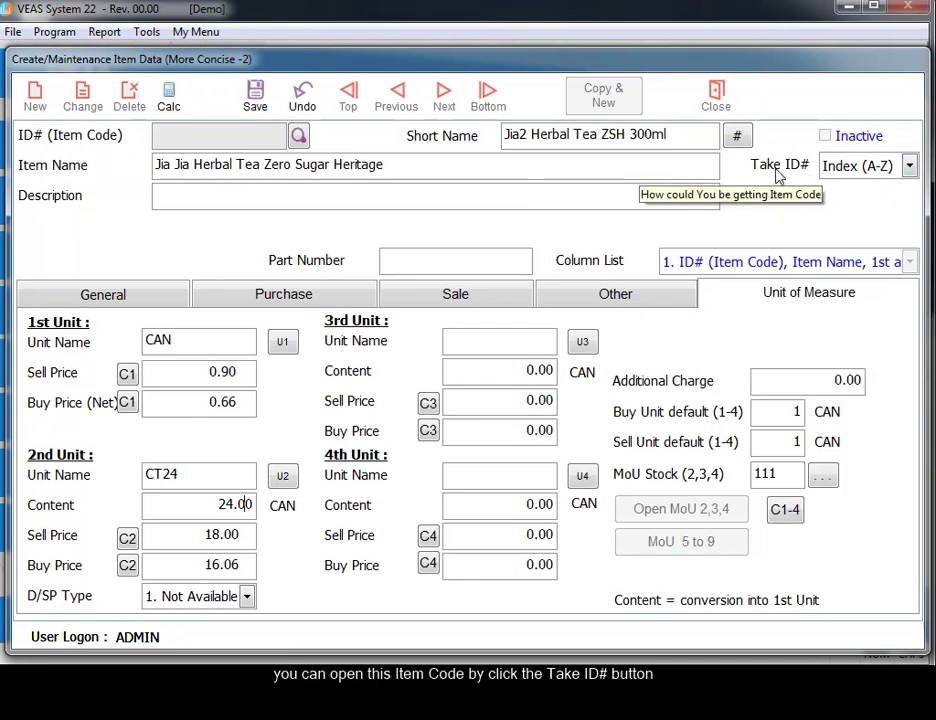
left_click(862, 168)
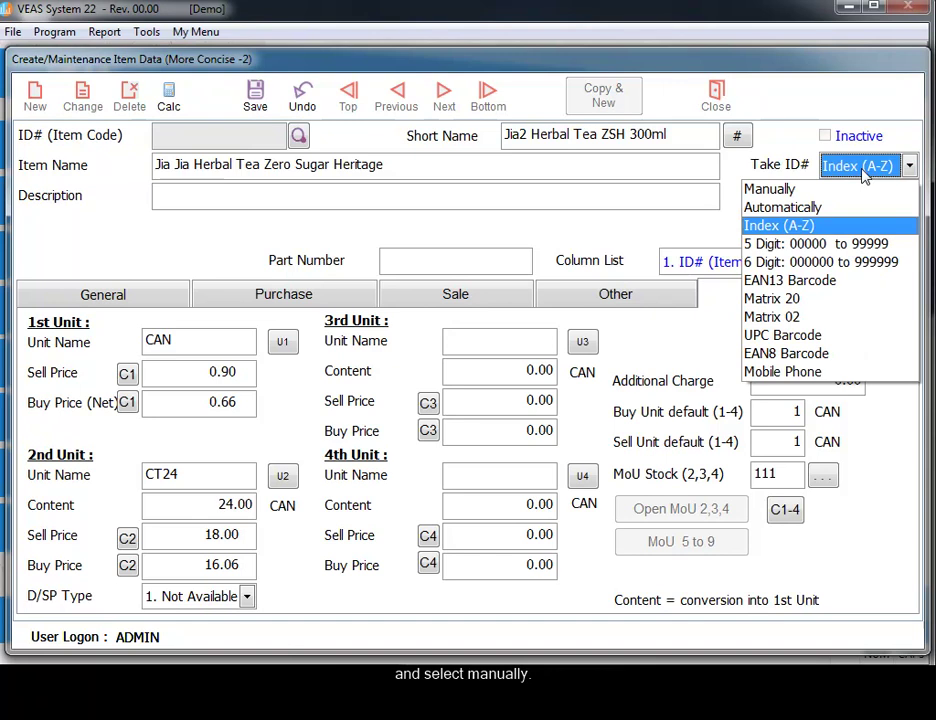
left_click(768, 190)
left_click(586, 692)
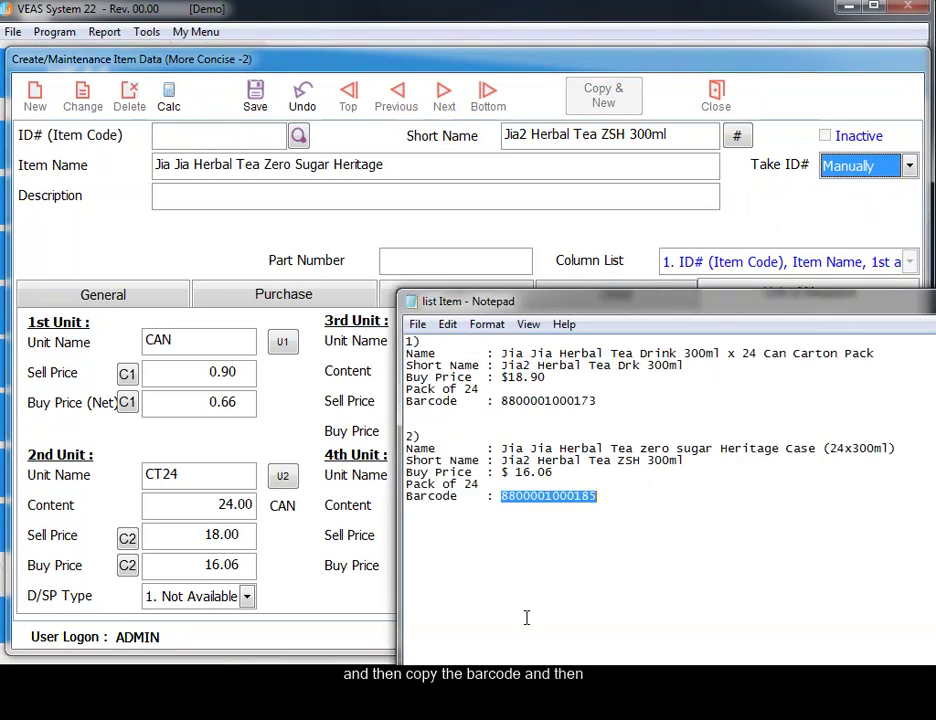
left_click(447, 324)
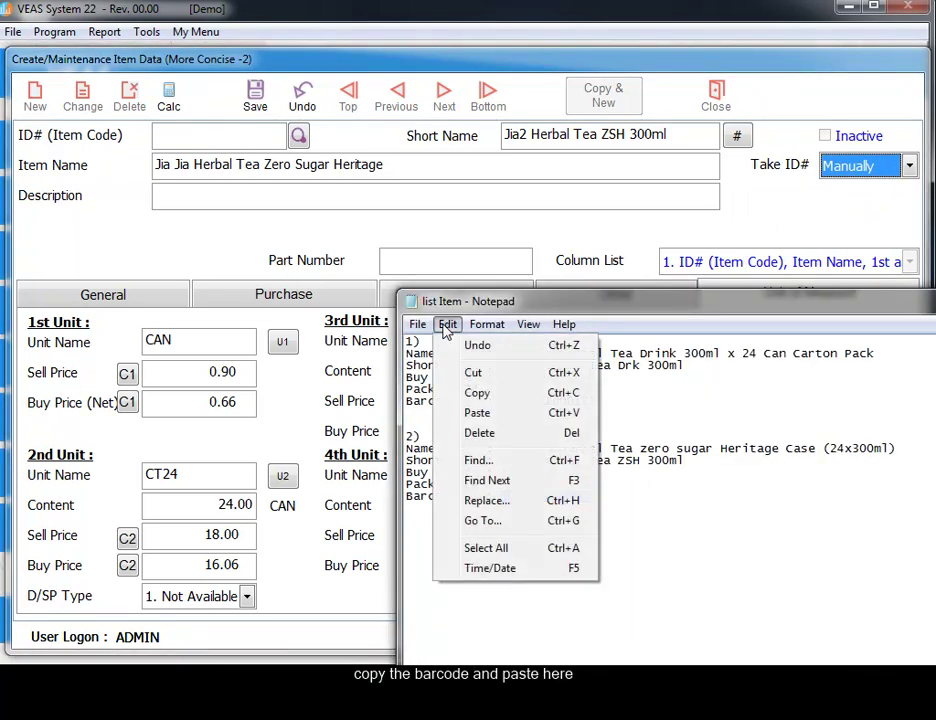
left_click(485, 397)
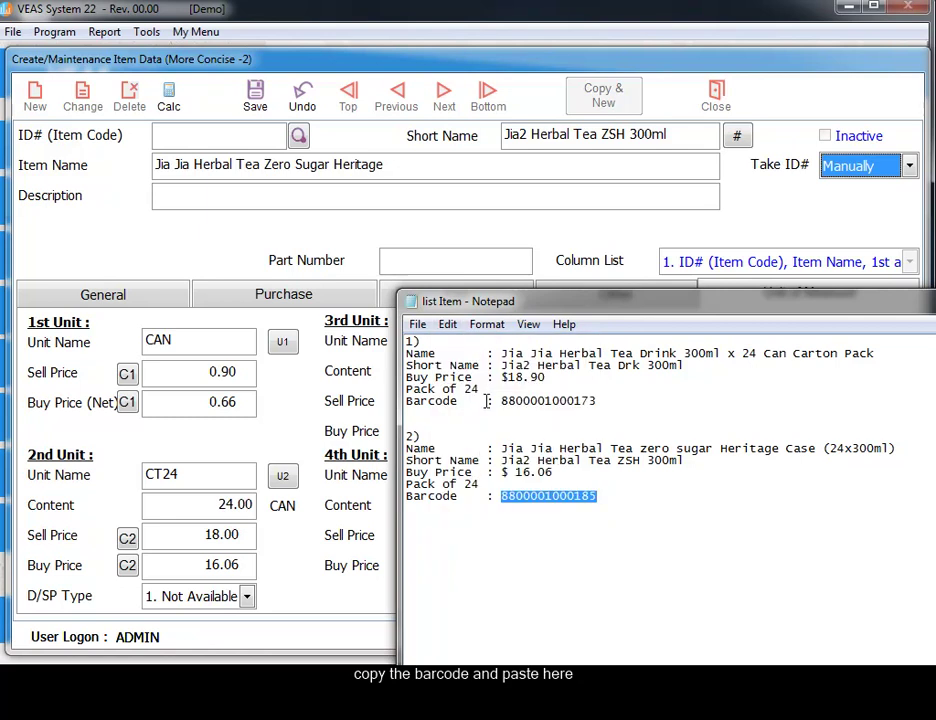
left_click(170, 135)
key("ctrl+v")
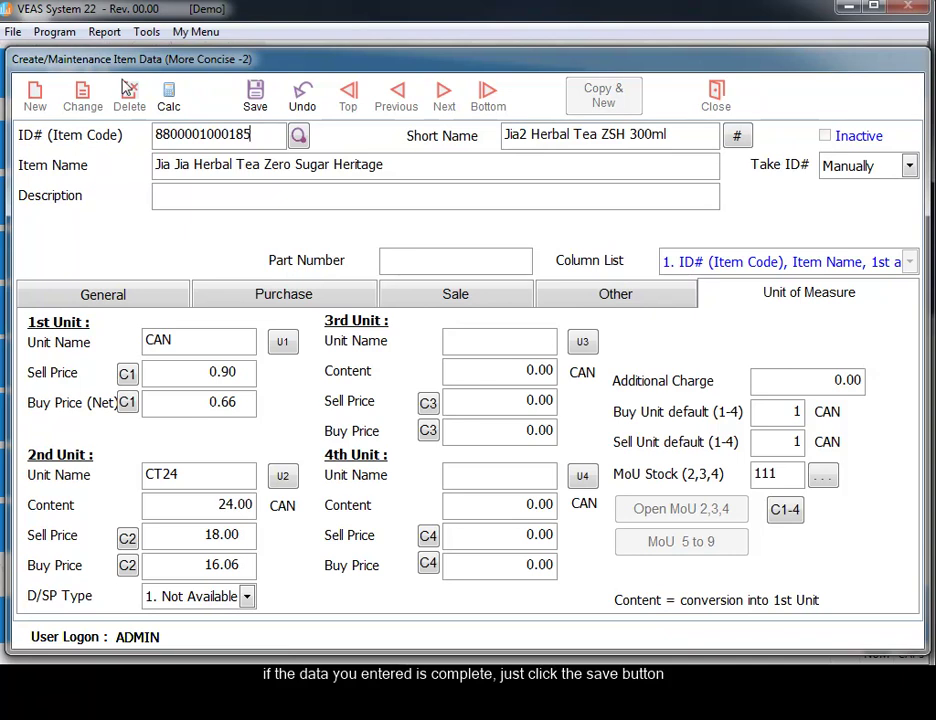
left_click(254, 96)
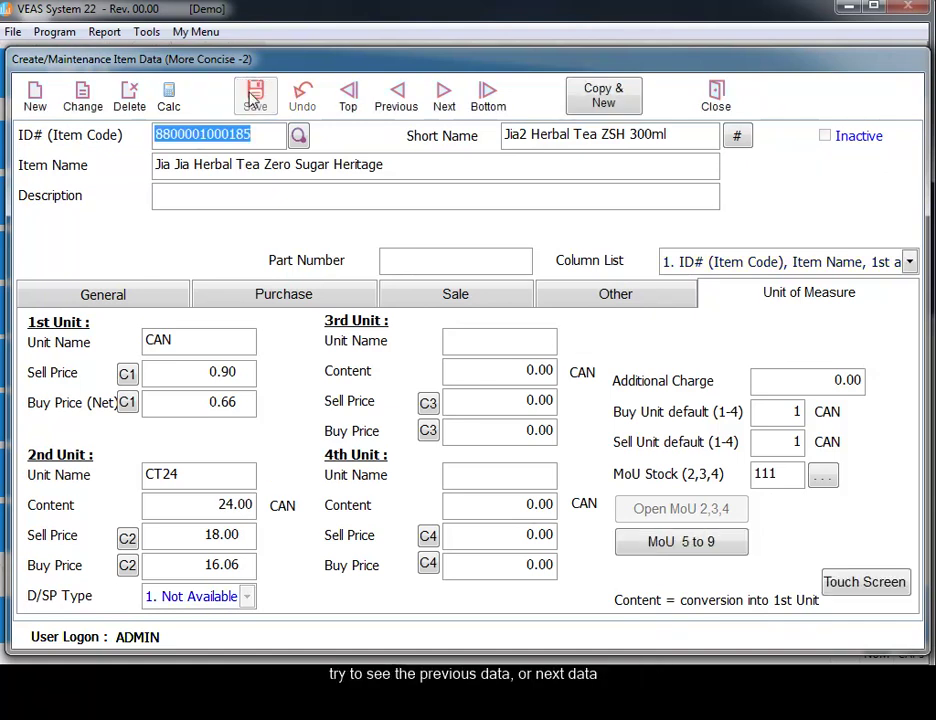
- Browse back and forth through the neighbouring item records around the saved zero sugar item
left_click(395, 104)
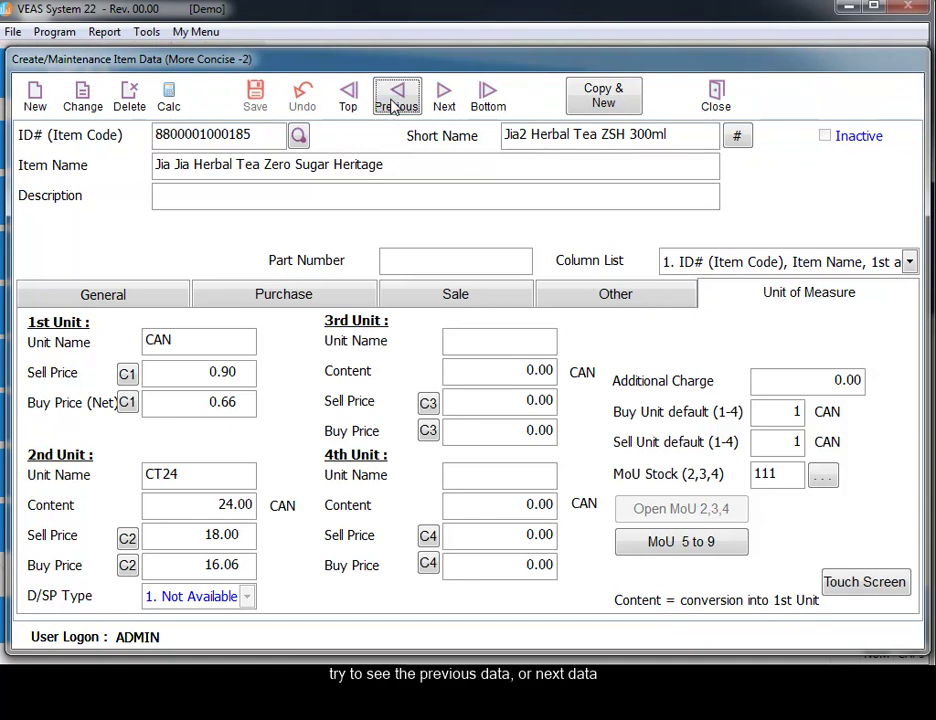
left_click(444, 100)
left_click(397, 100)
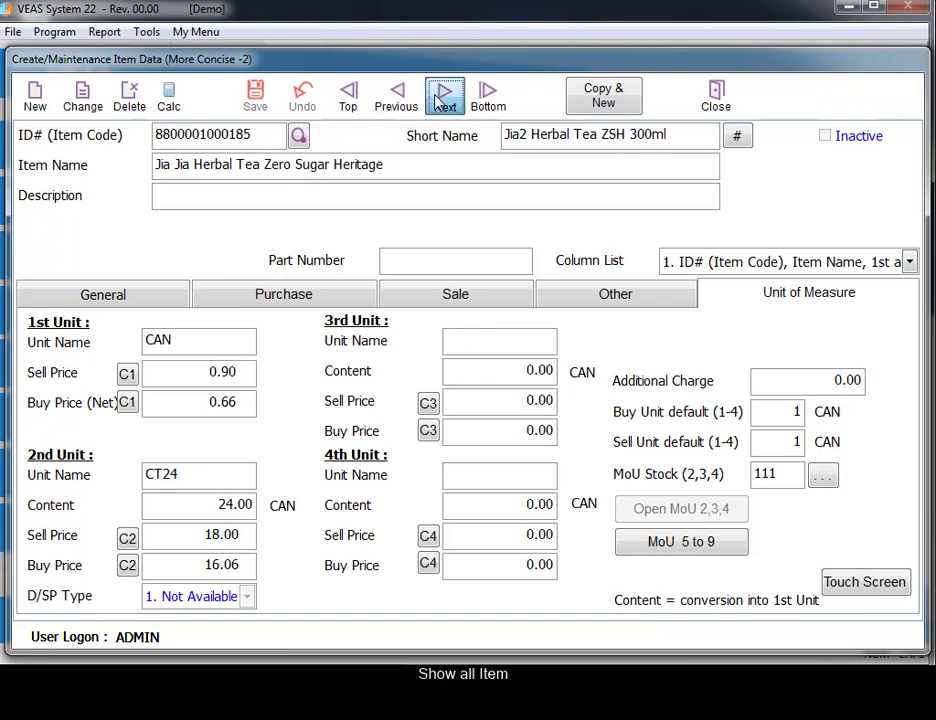
left_click(440, 100)
left_click(438, 101)
left_click(438, 101)
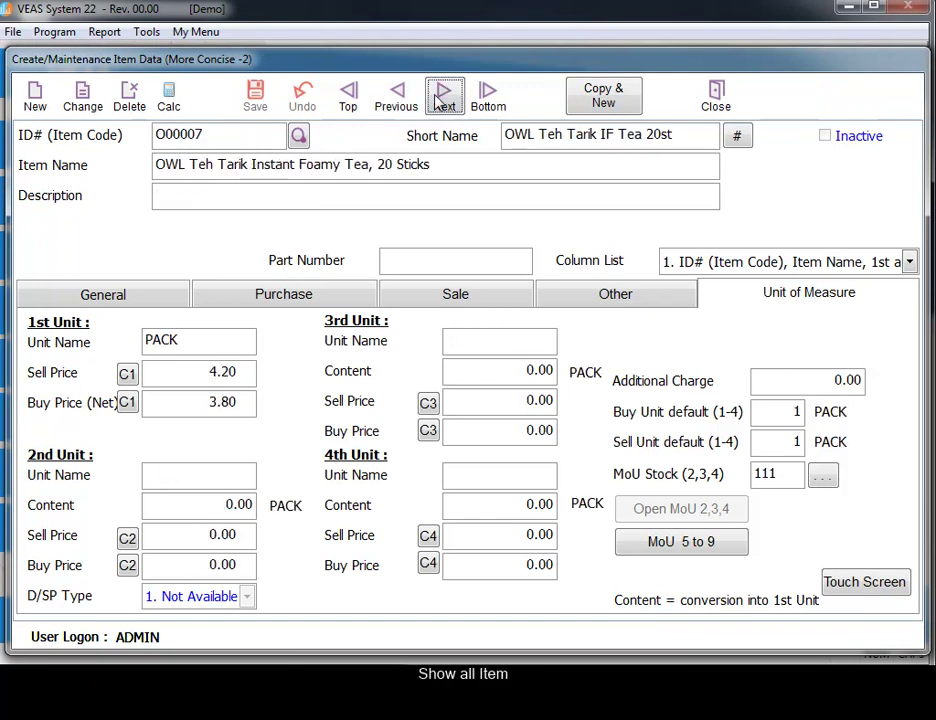
- Show all items in the item lookup and check the entries for the two Jia Jia Herbal Tea items
left_click(299, 135)
key("F4")
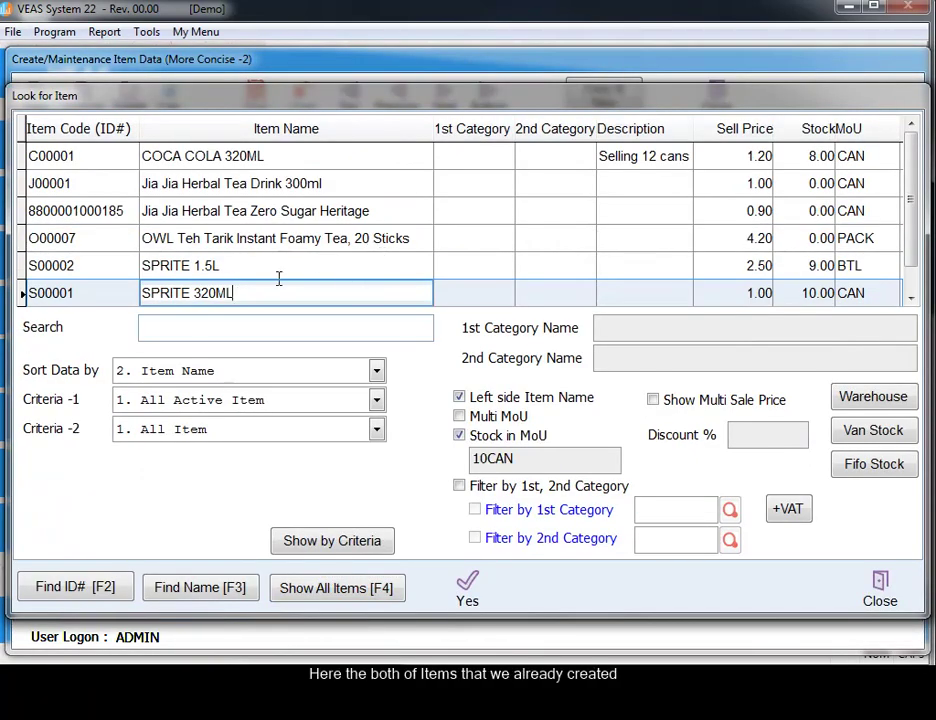
left_click(299, 183)
left_click(304, 211)
left_click(325, 183)
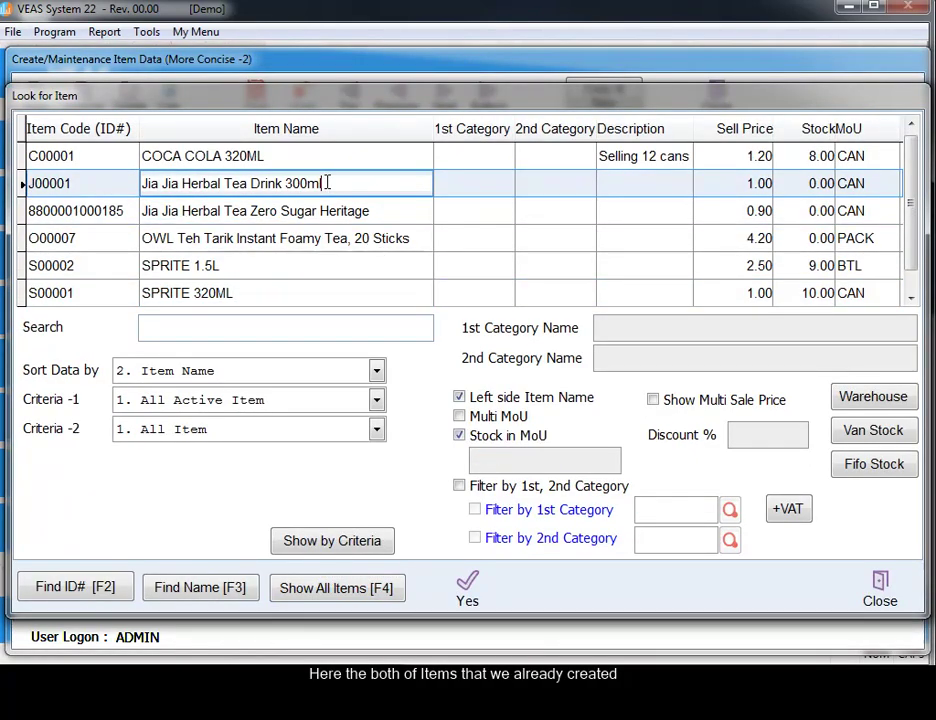
left_click(338, 211)
left_click(318, 184)
left_click(339, 210)
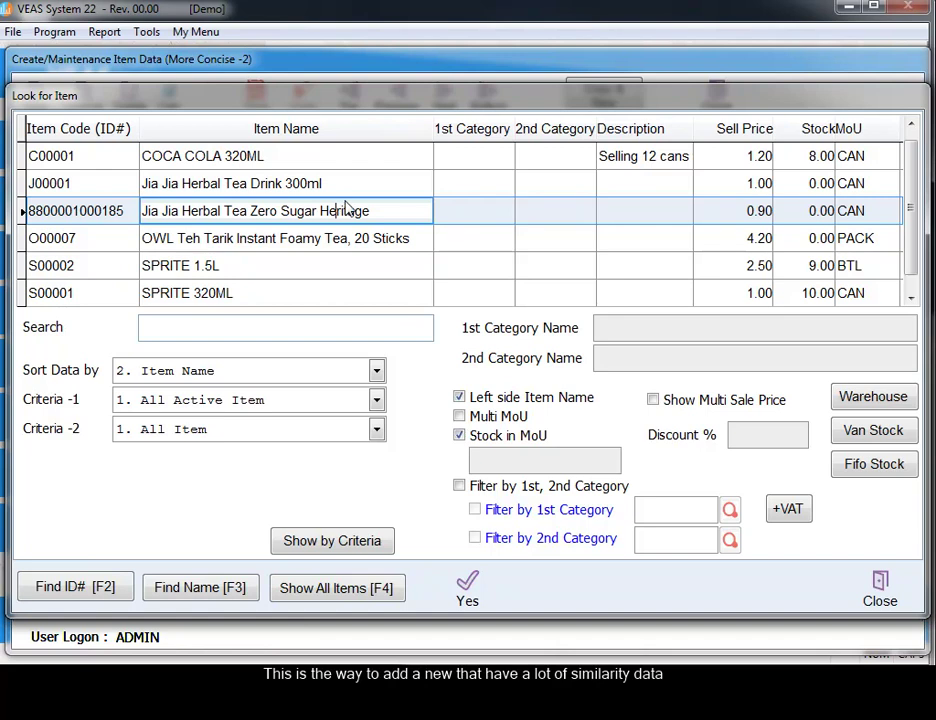
left_click(353, 186)
left_click(350, 204)
- Close the item lookup and the item data module to return to the main menu
left_click(868, 585)
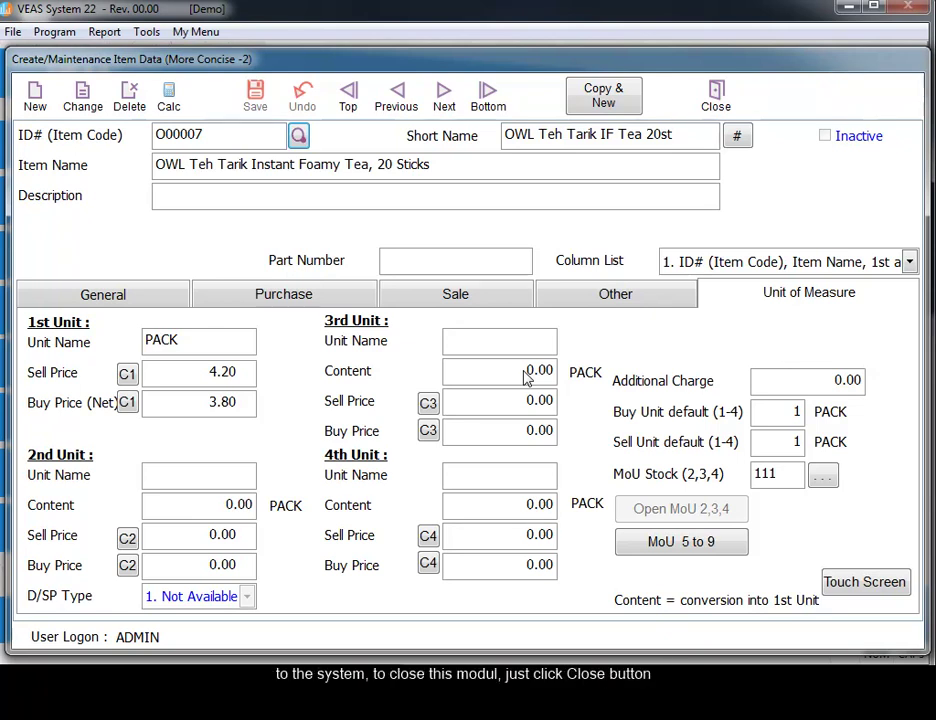
left_click(715, 97)
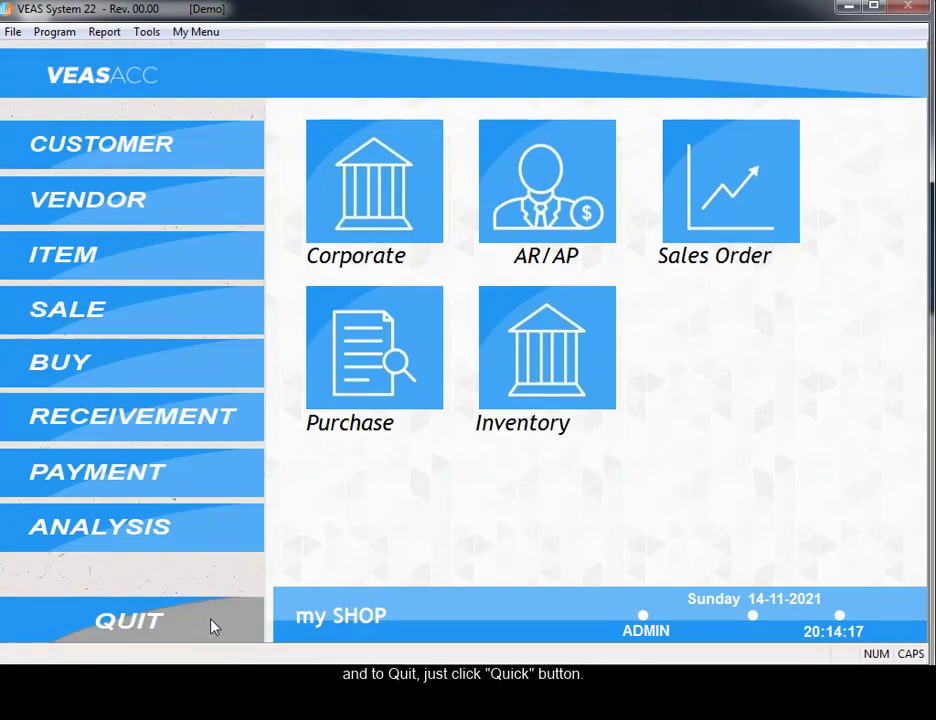